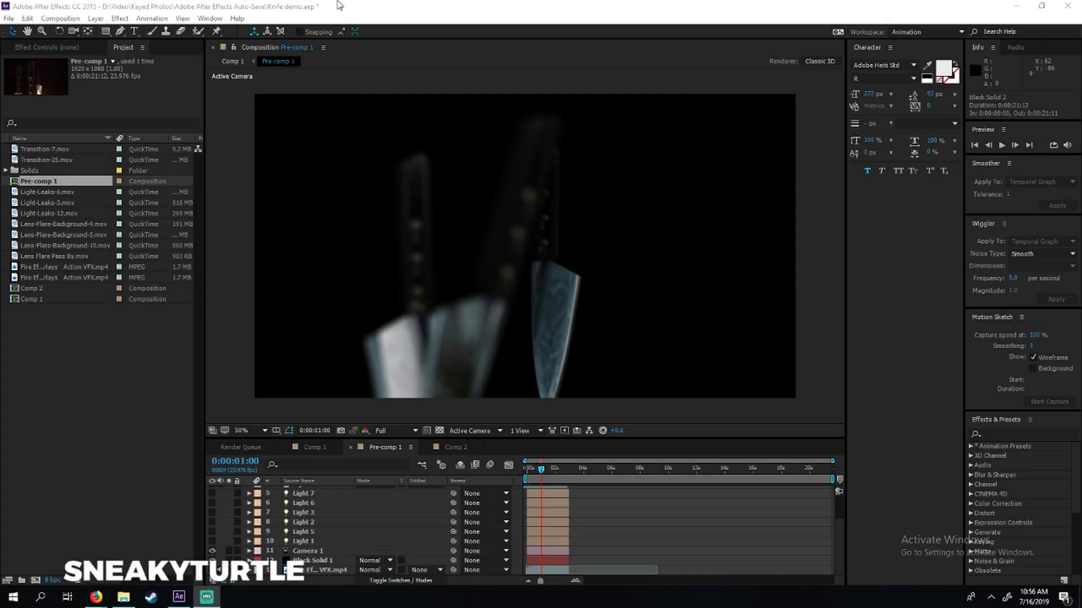
- Select Black Solid 1 and open its Element effect's Scene Setup window
click(329, 8)
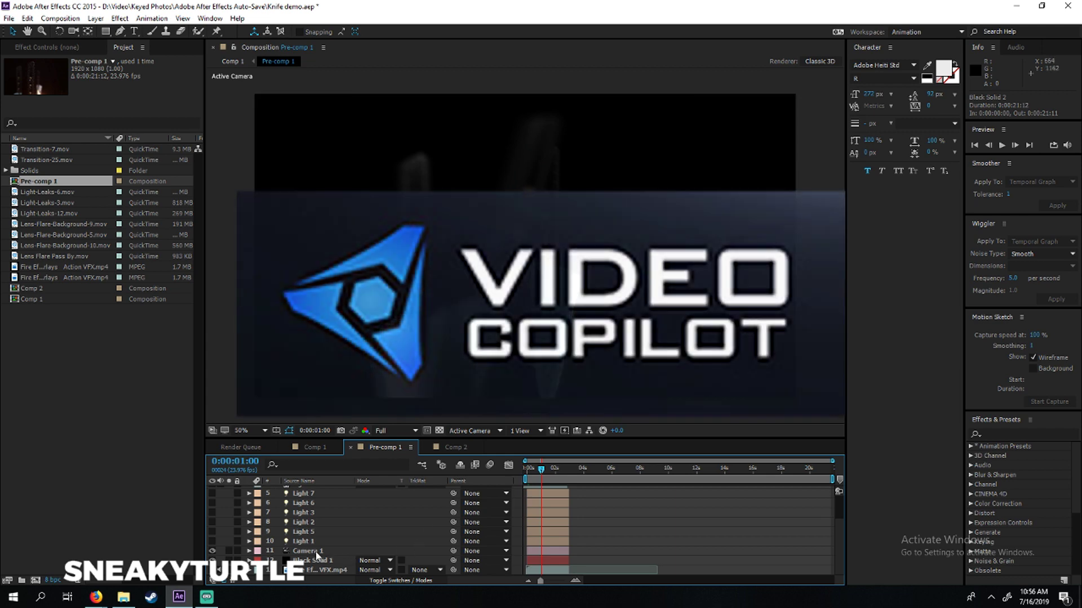
click(316, 561)
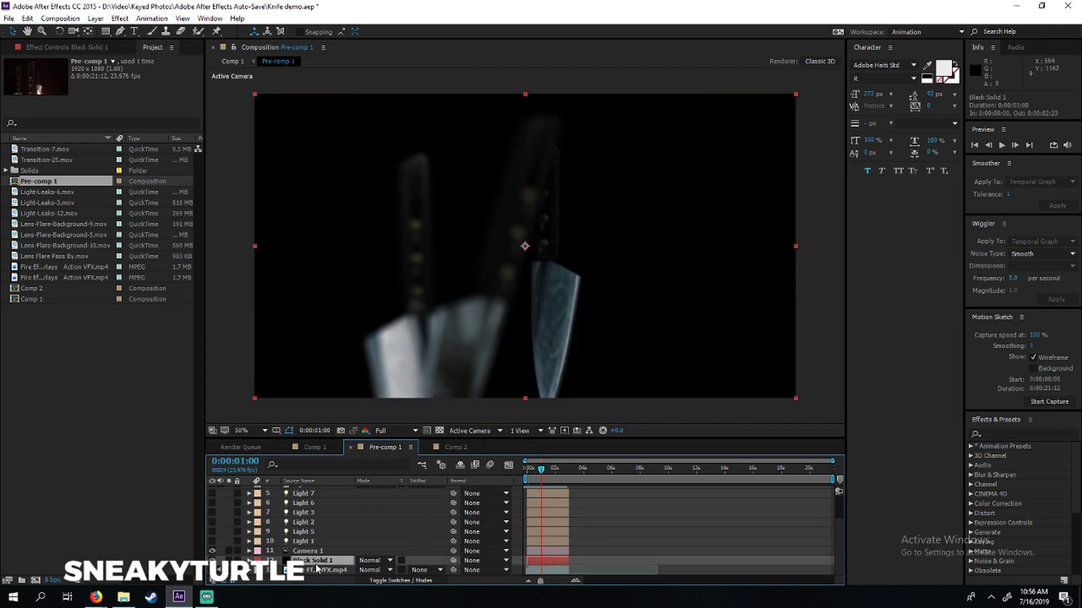
click(79, 49)
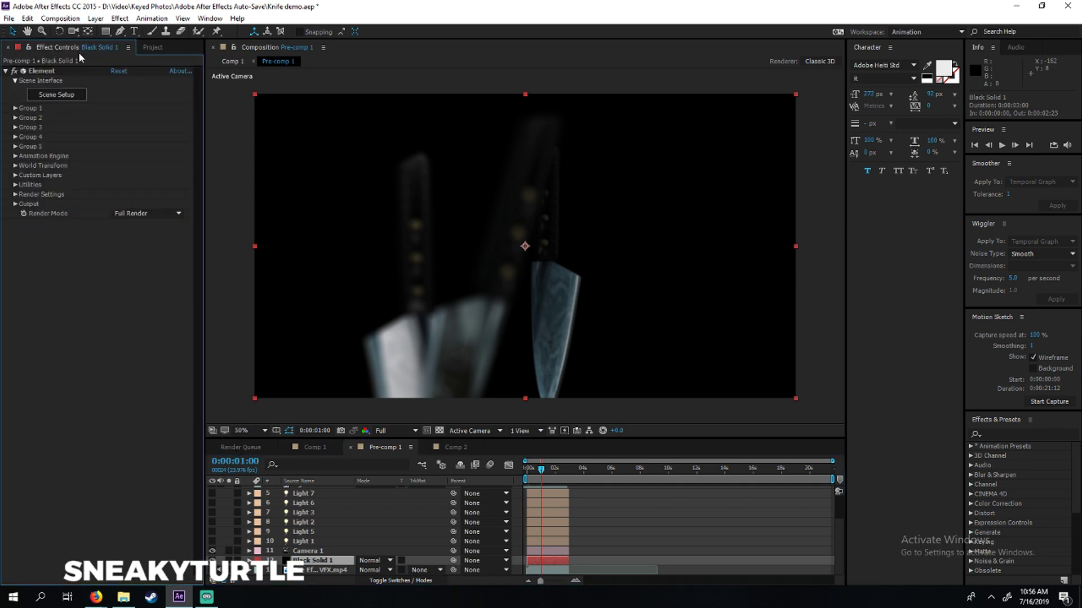
click(72, 95)
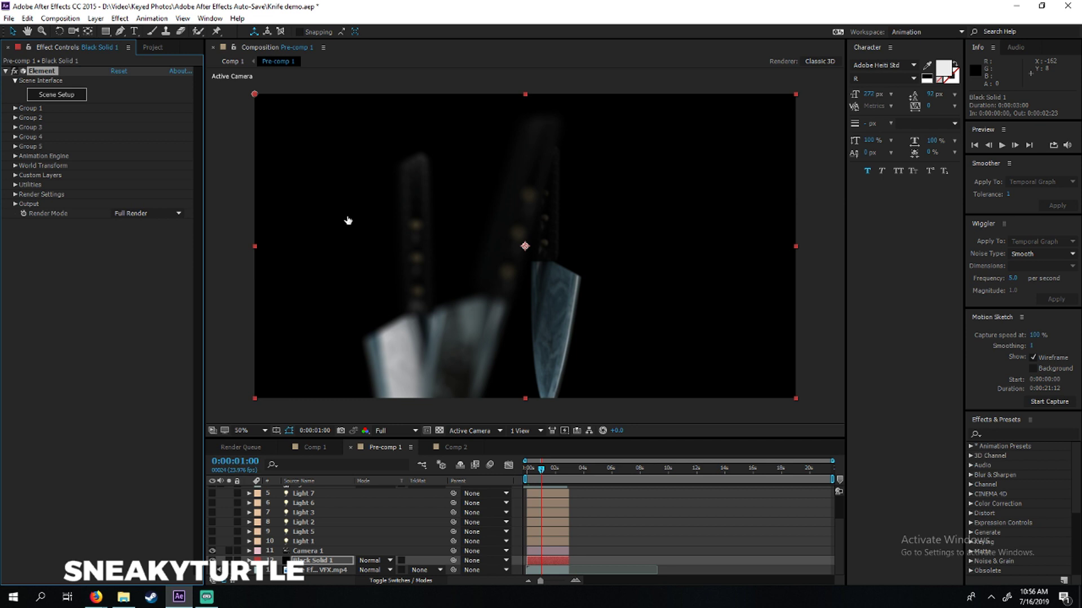
click(63, 99)
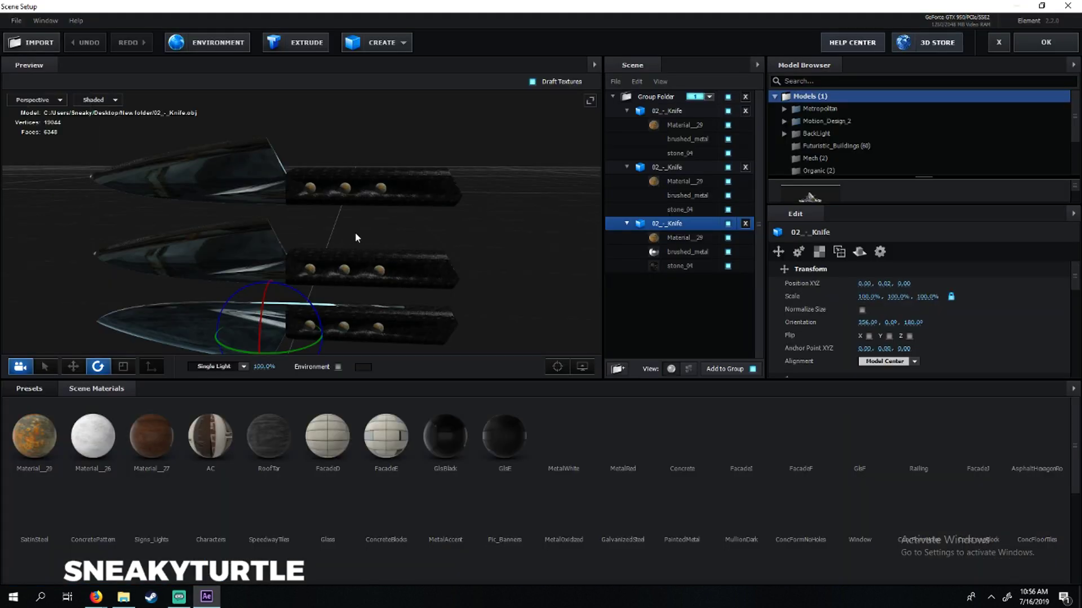
- Orbit the preview around the three knives and expand Presets > Environment > BackLight_Environments
drag(256, 180, 477, 222)
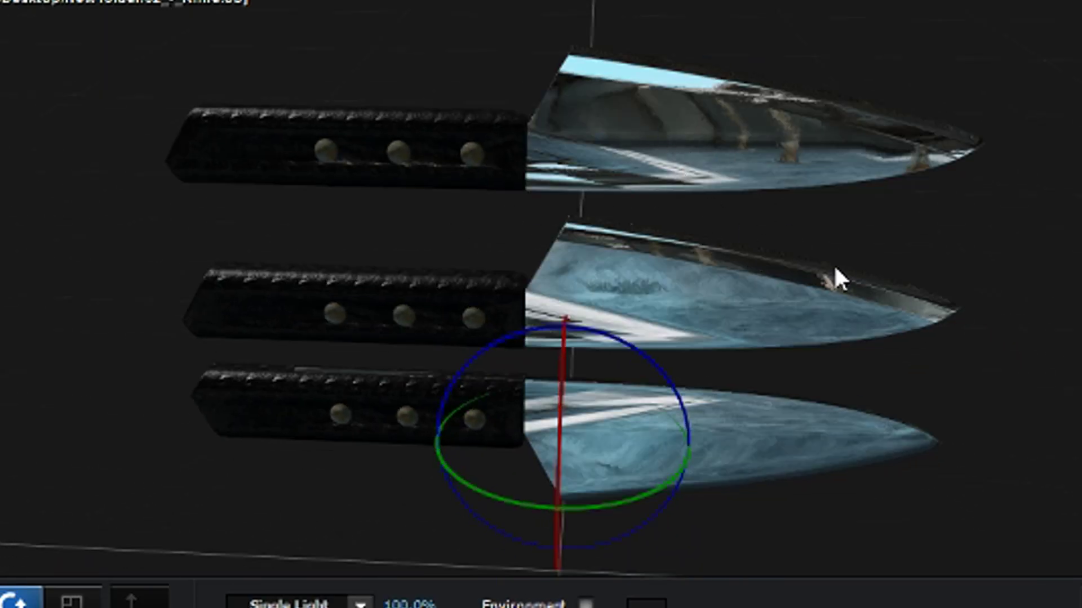
drag(835, 269, 895, 293)
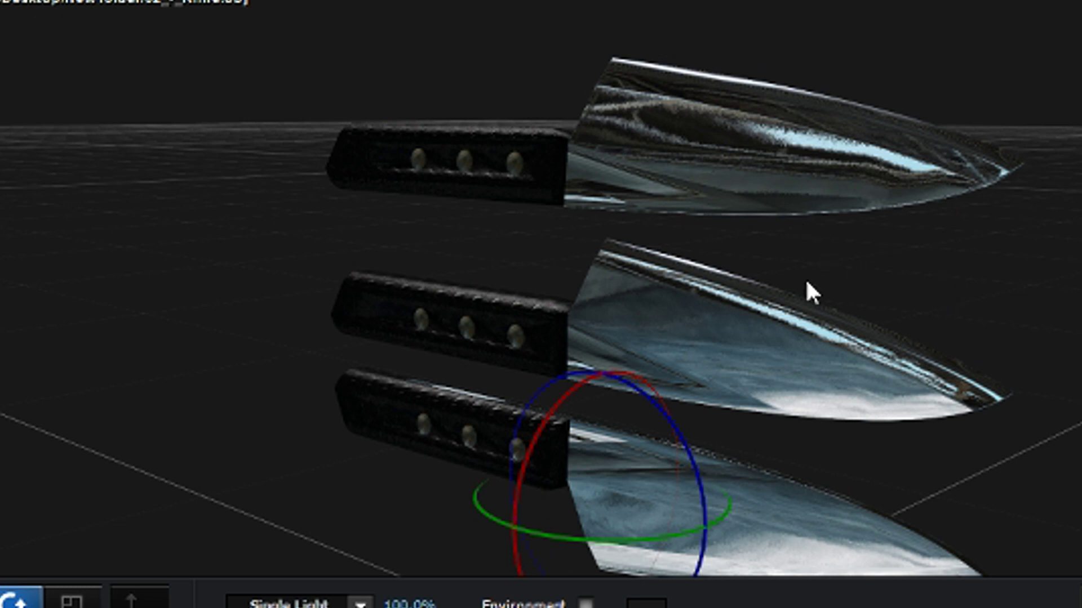
drag(807, 283, 582, 165)
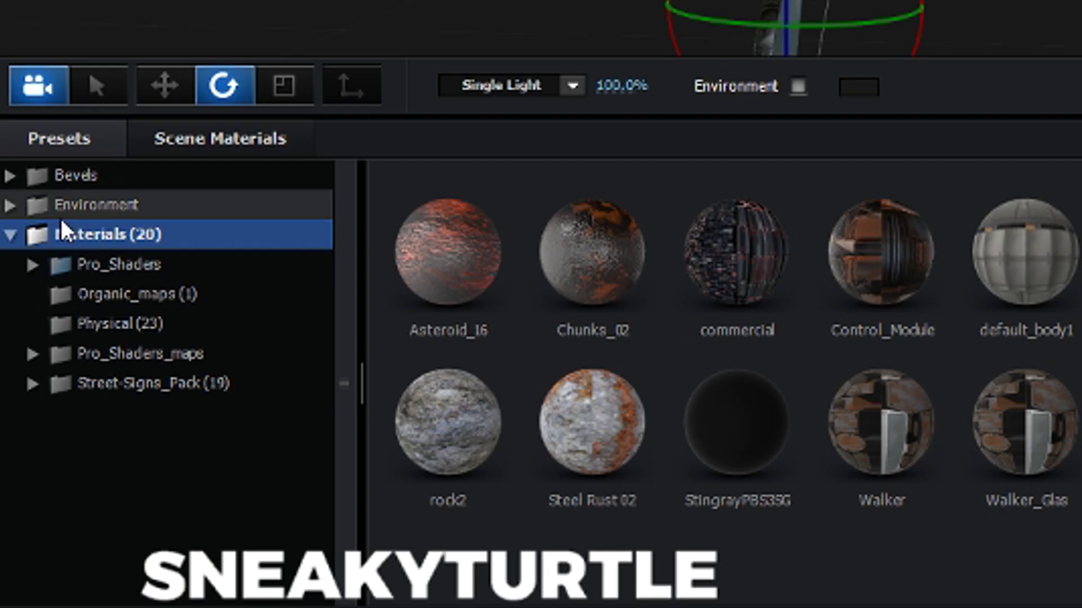
click(59, 217)
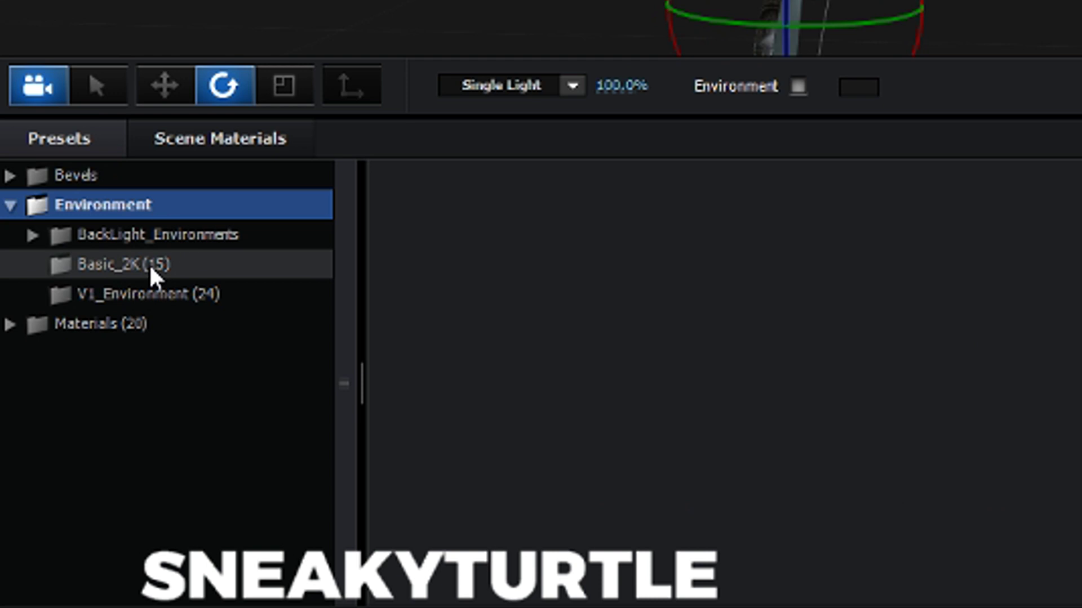
click(169, 238)
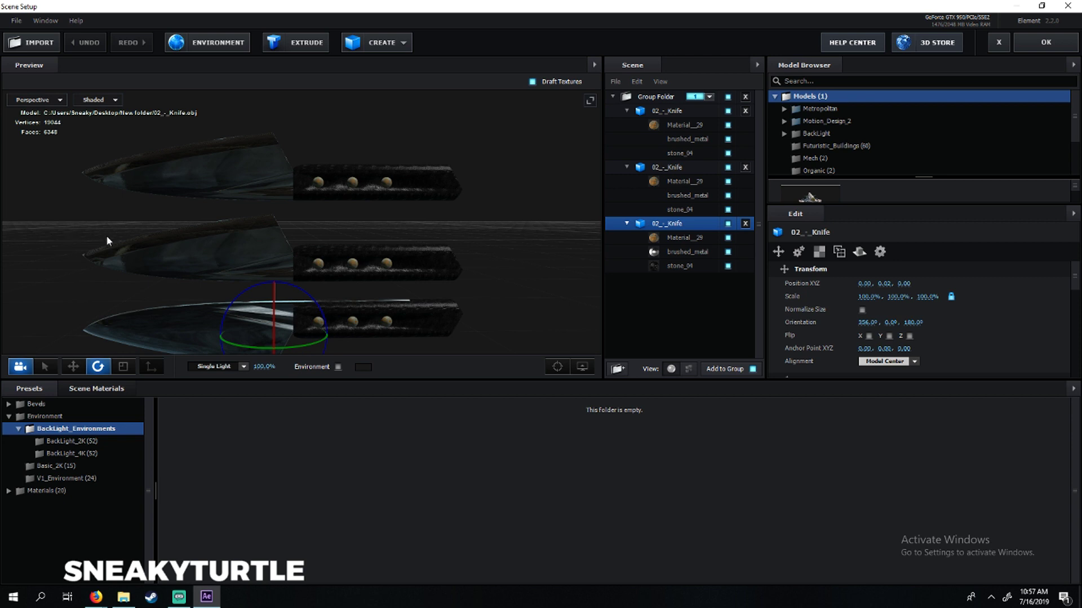
- Check the blade reflections from another angle, then close Scene Setup
drag(107, 239, 223, 237)
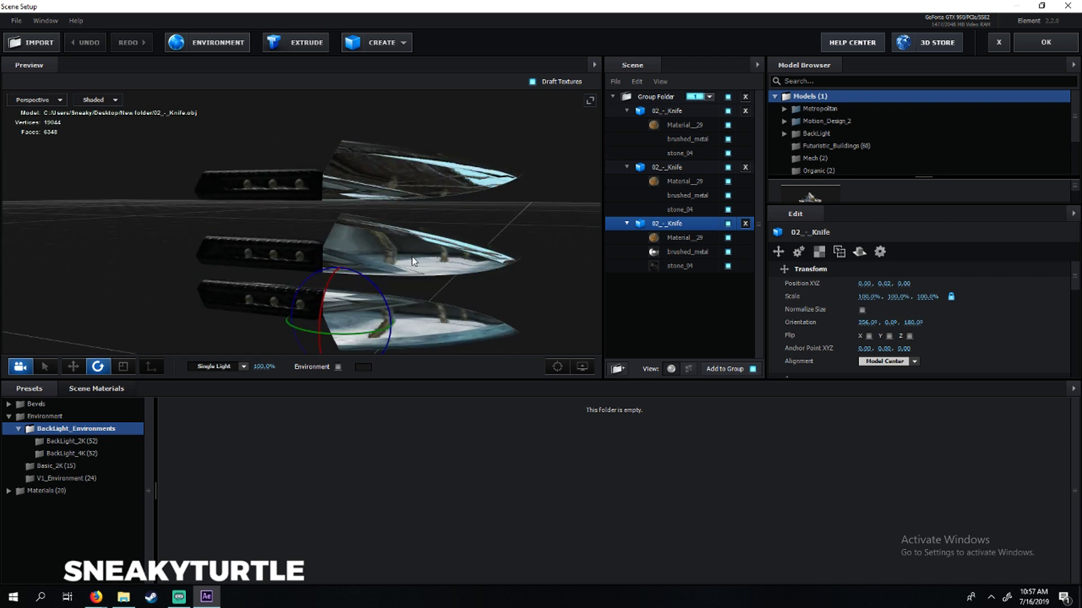
drag(443, 202, 473, 197)
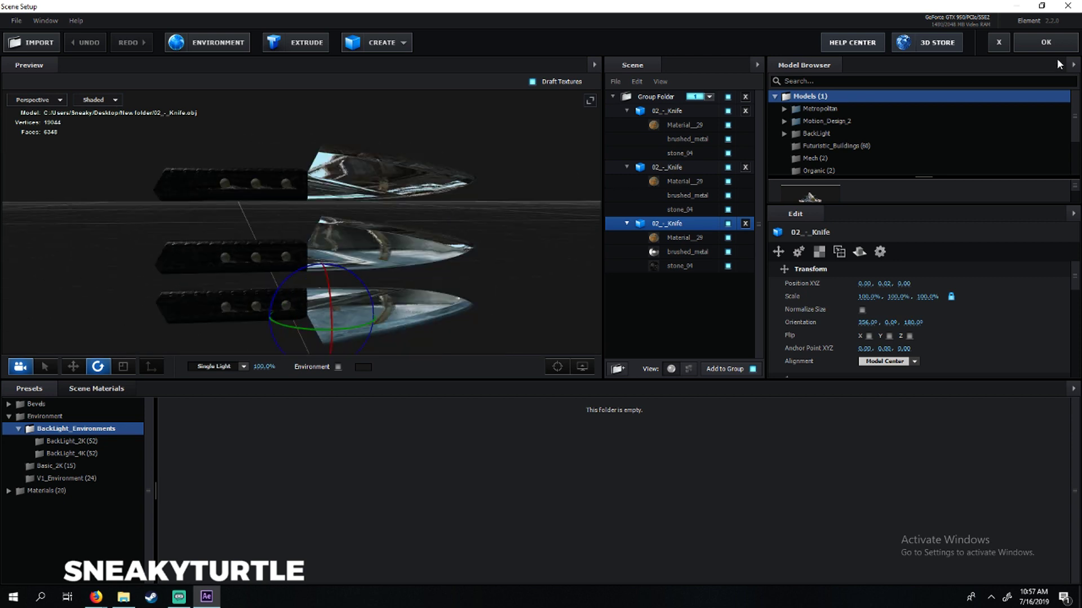
click(1046, 41)
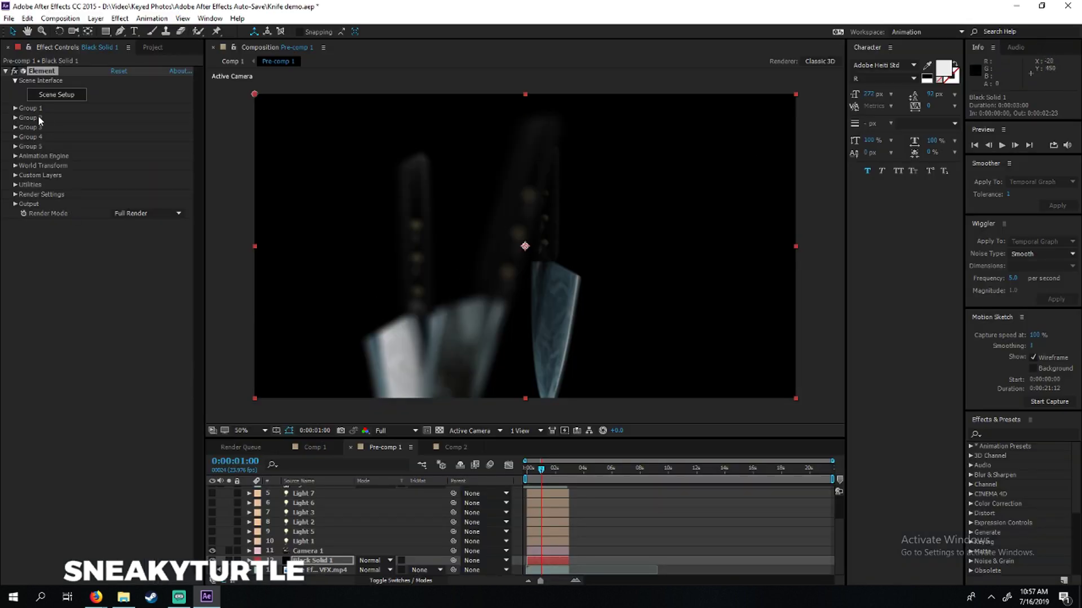
- Scrub to about 0:00:02:06 and set the viewer resolution from Full to Third
drag(538, 474, 535, 470)
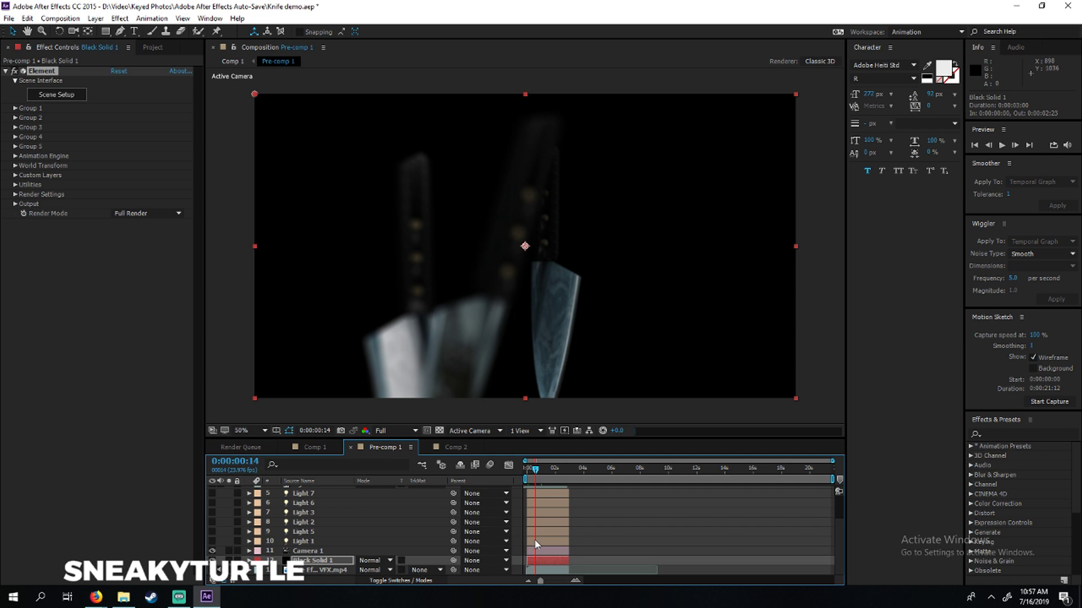
click(559, 469)
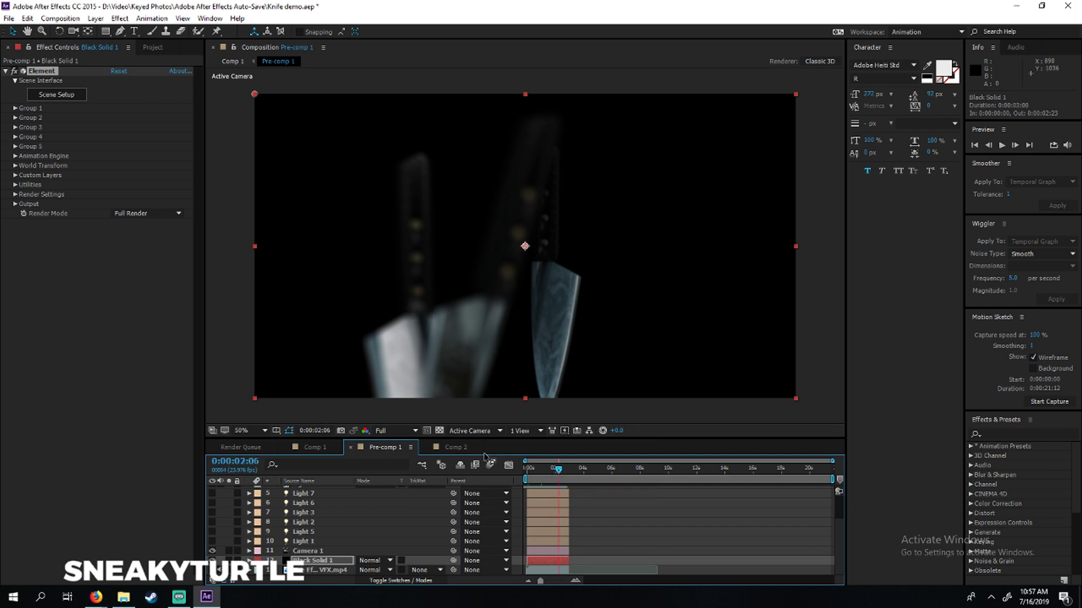
click(404, 431)
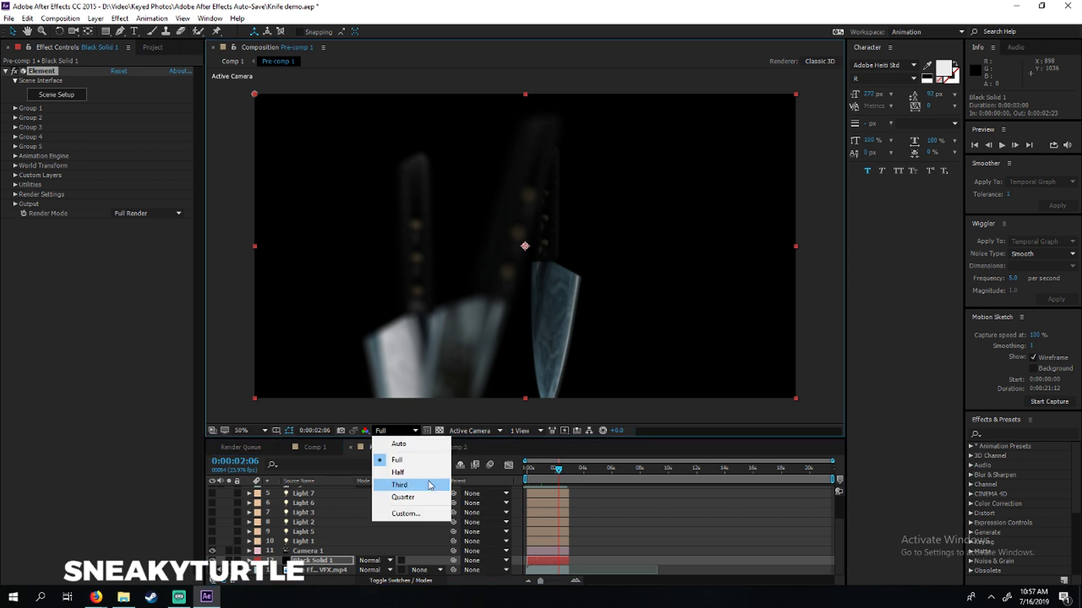
click(409, 488)
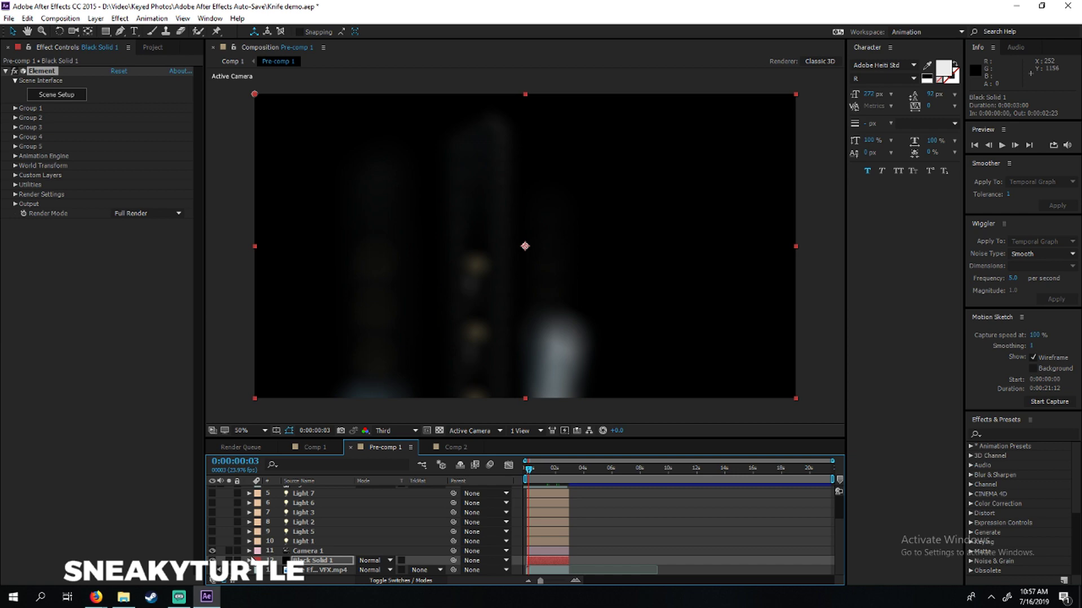
- Turn Camera 1's Depth of Field off and set the preview resolution back to Full
click(249, 551)
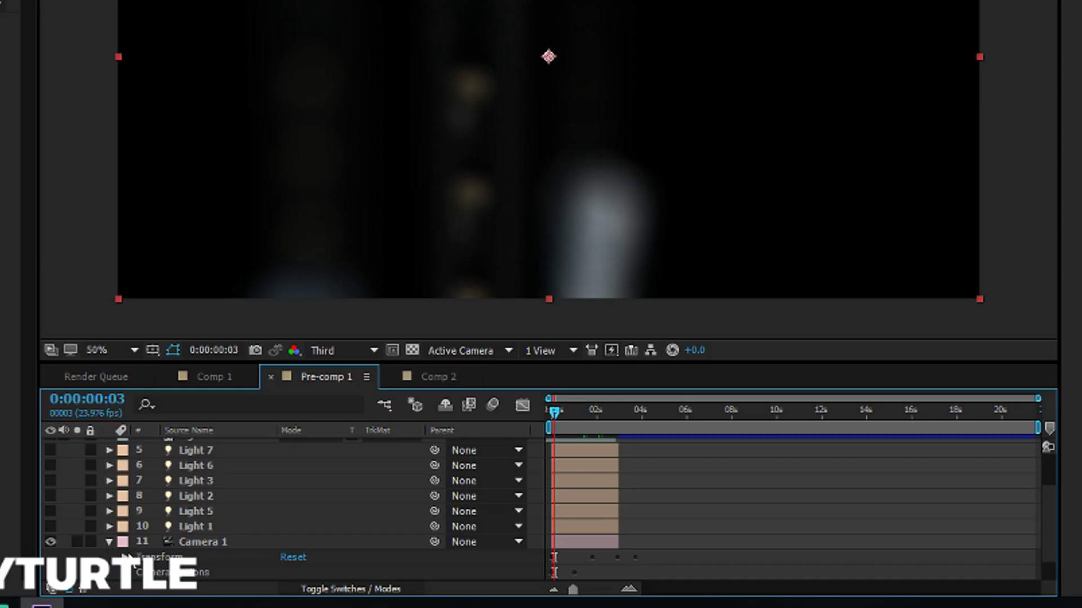
click(125, 572)
scroll(203, 505, down, 3)
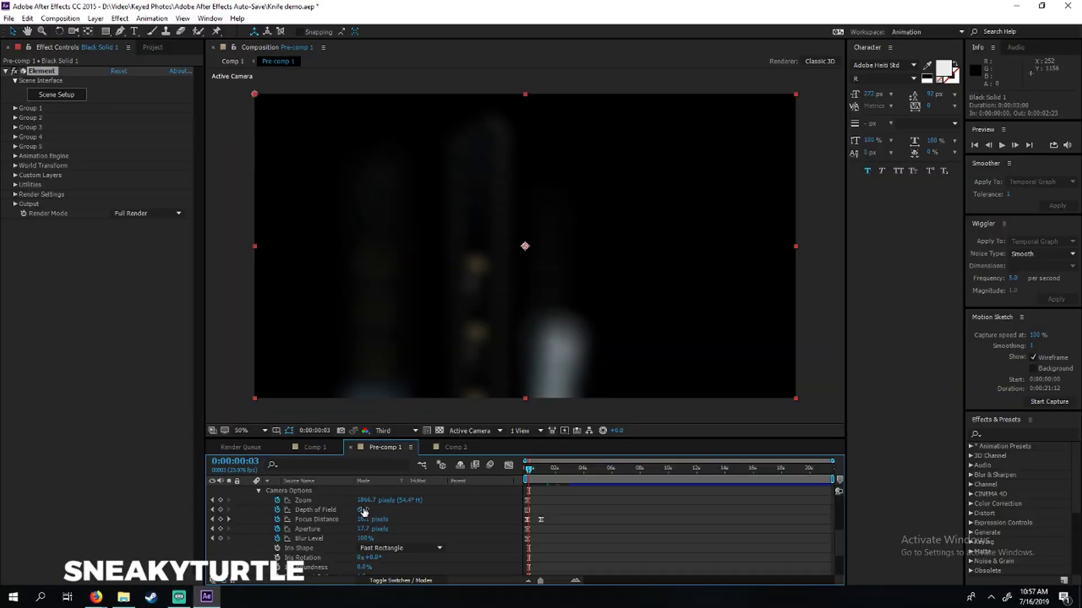
click(291, 477)
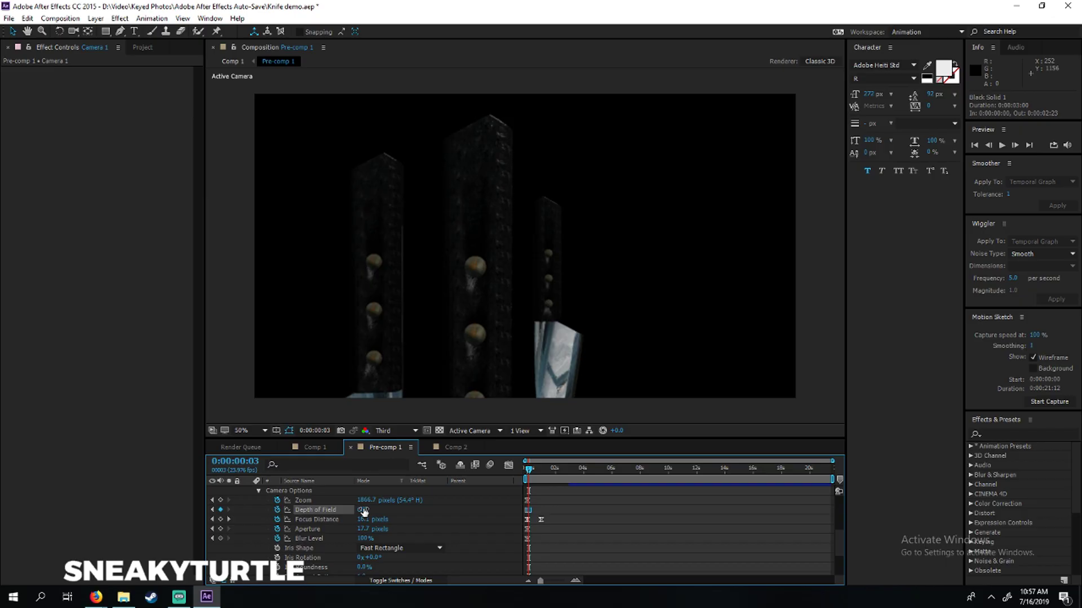
click(399, 431)
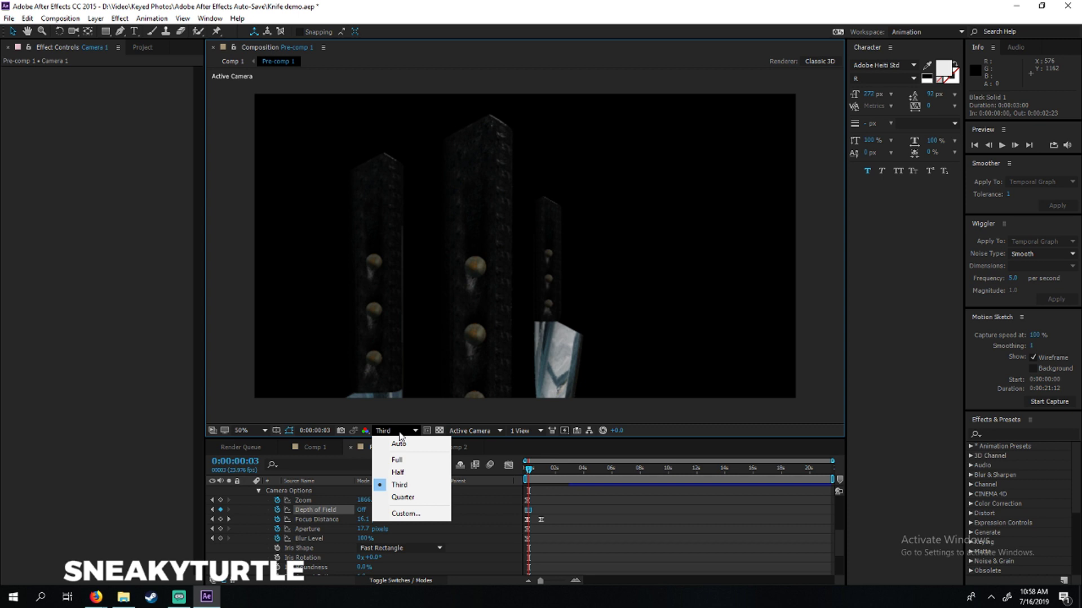
click(408, 459)
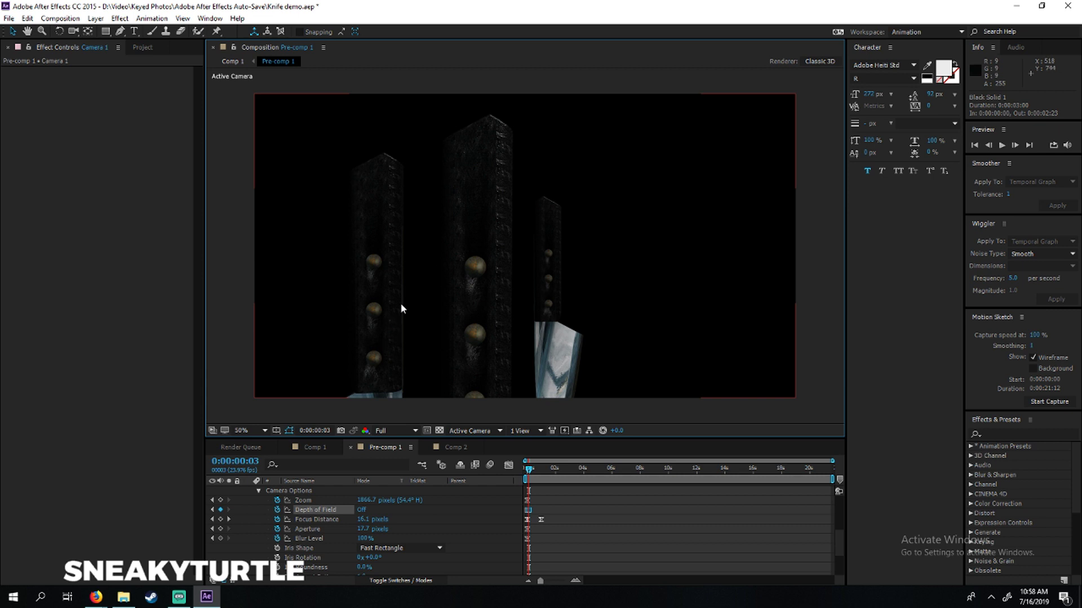
- Turn Camera 1's Depth of Field back on and render the preview at Third resolution
click(362, 511)
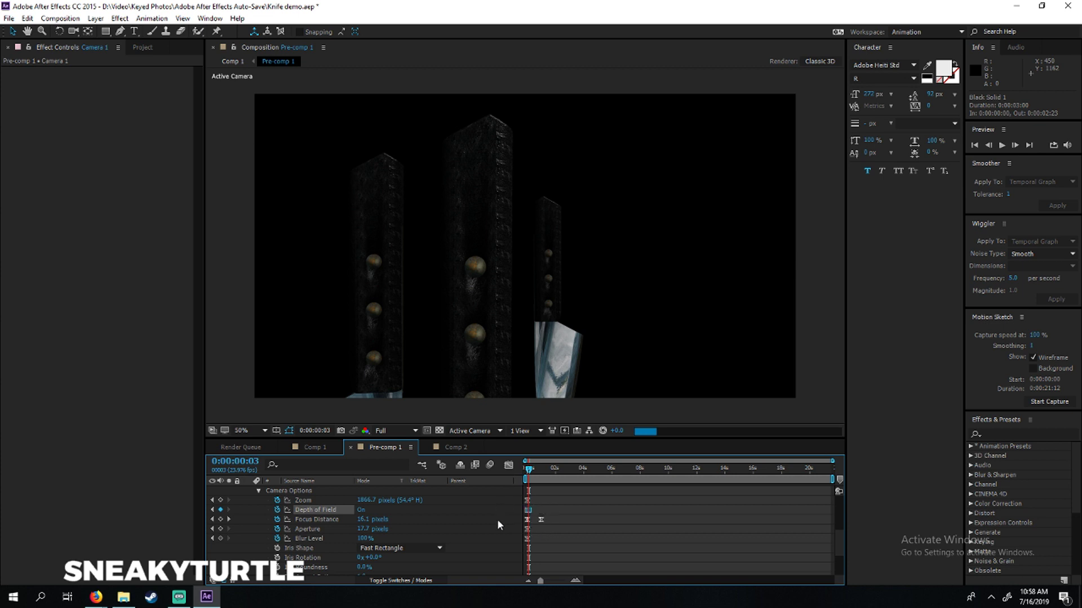
click(400, 431)
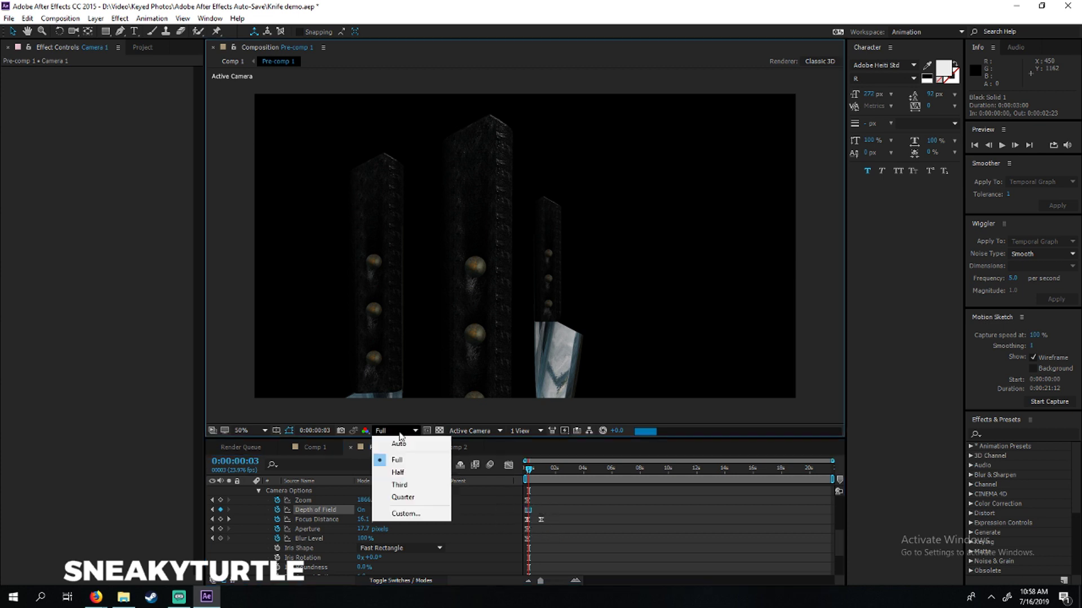
click(404, 484)
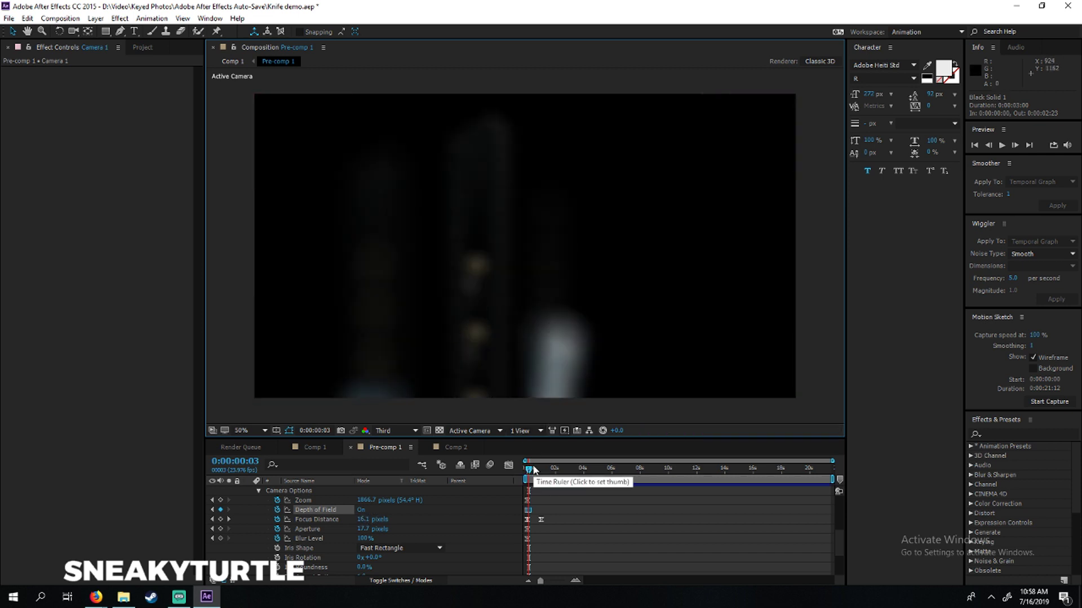
- Step frames from 0:00:00:13 back to 0:00:00:05 to check focus, then collapse Camera 1
click(535, 469)
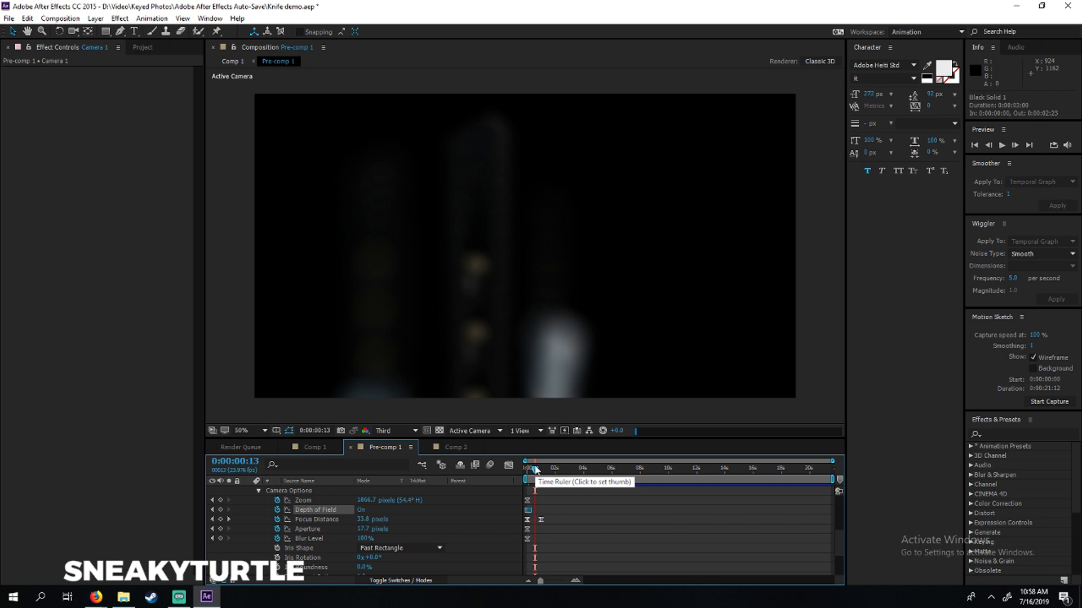
click(533, 469)
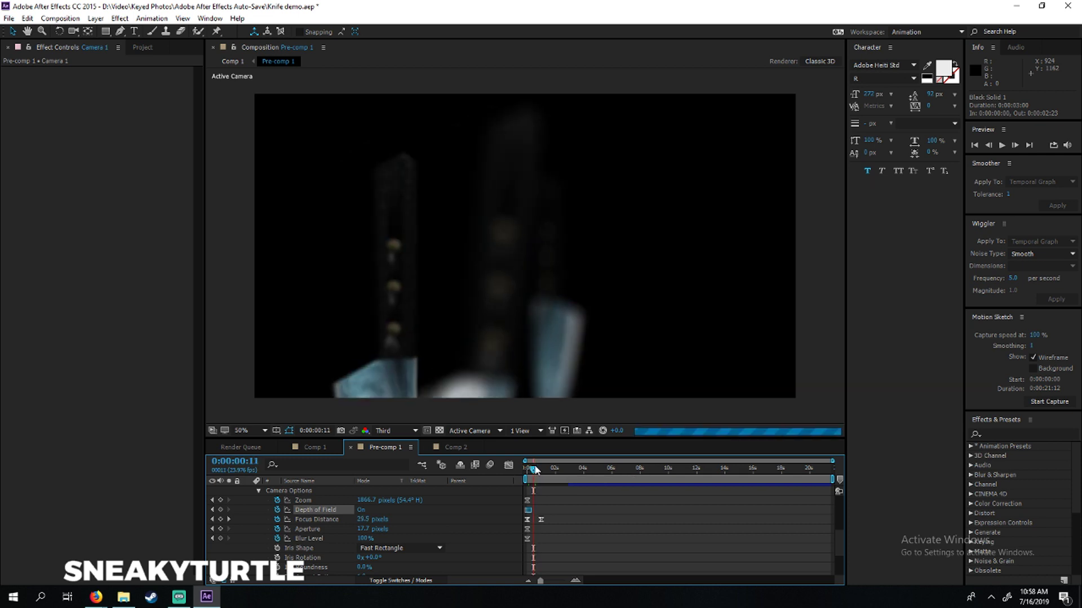
drag(536, 468, 532, 469)
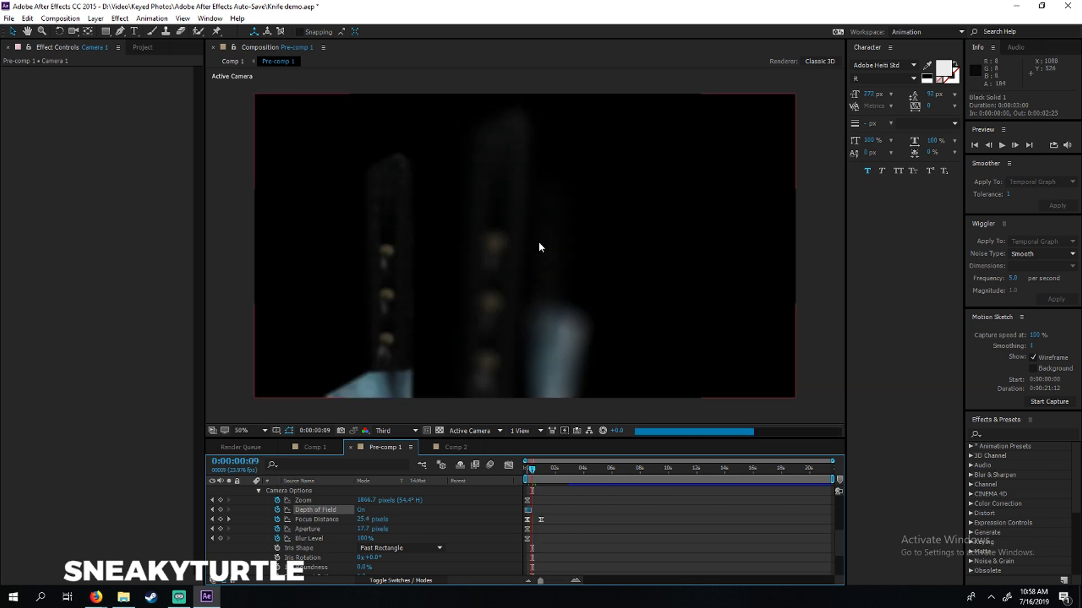
key(Page_Up)
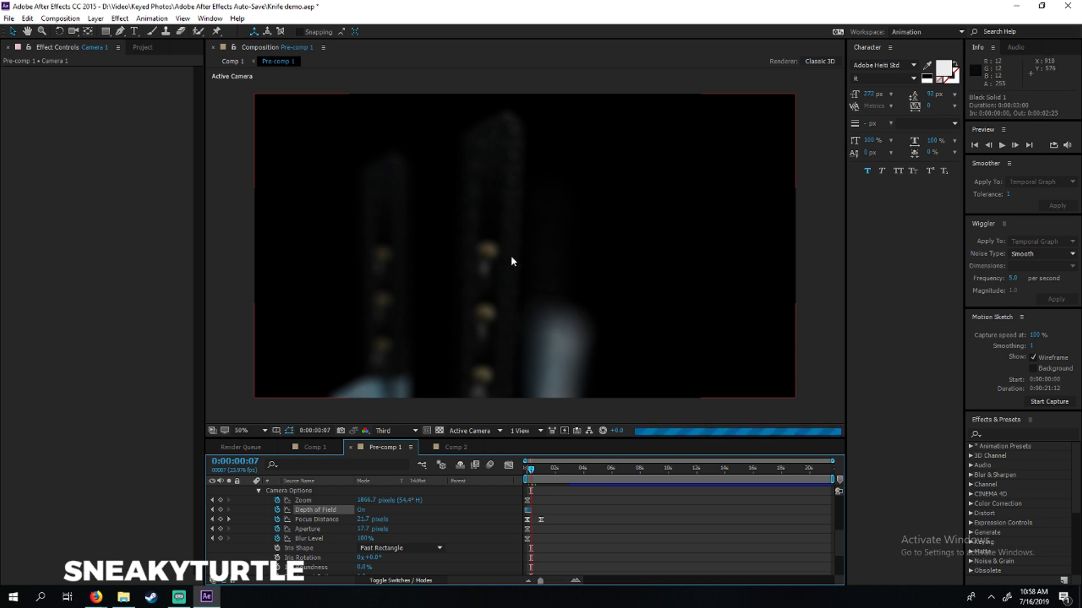
key(Page_Up)
key(Page_Up)
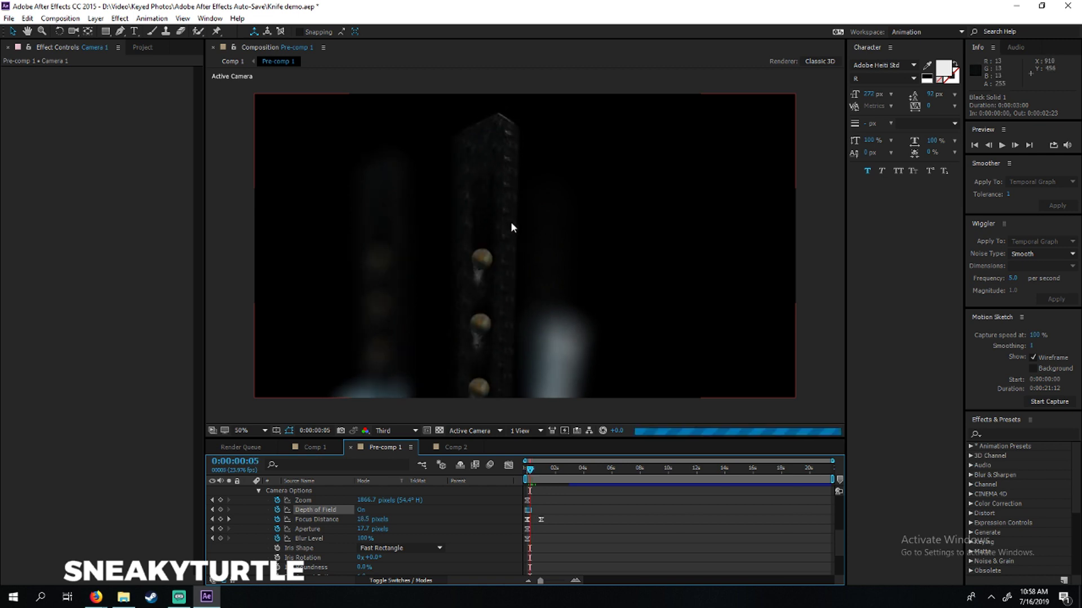
key(Page_Down)
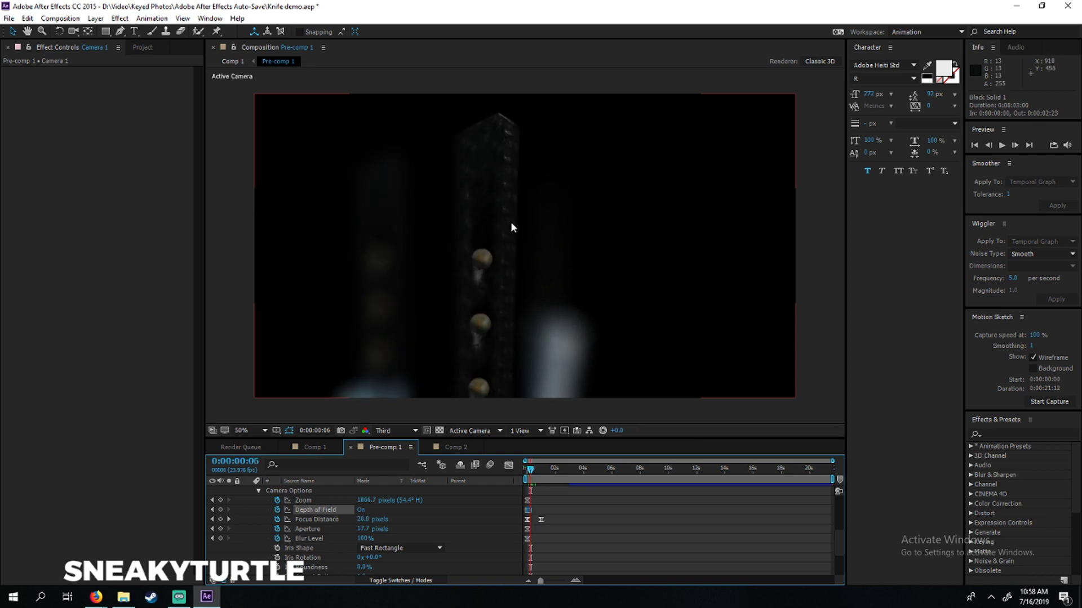
scroll(294, 526, up, 2)
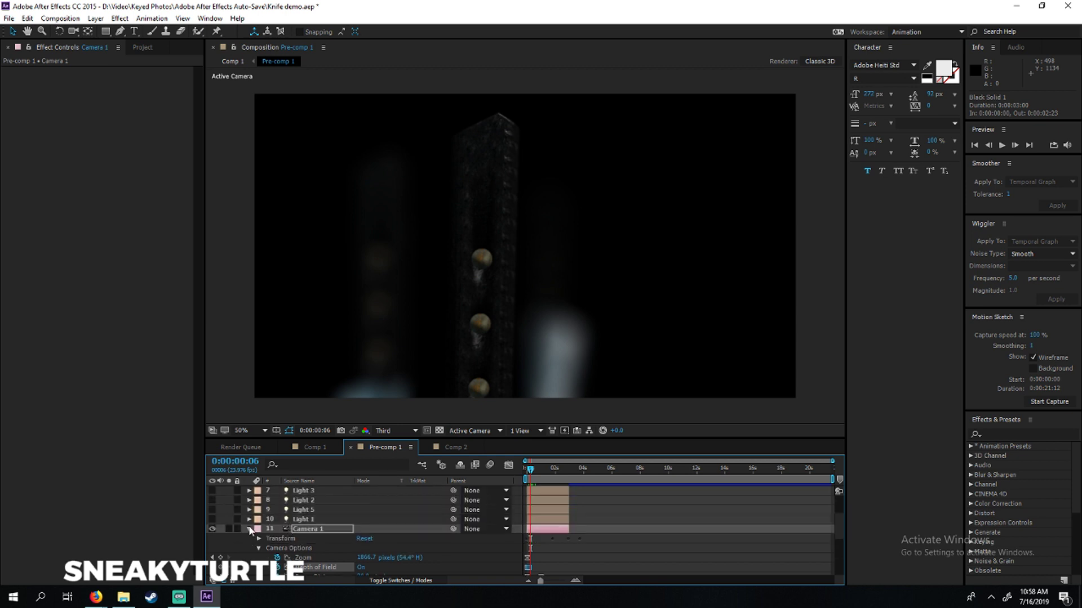
click(250, 530)
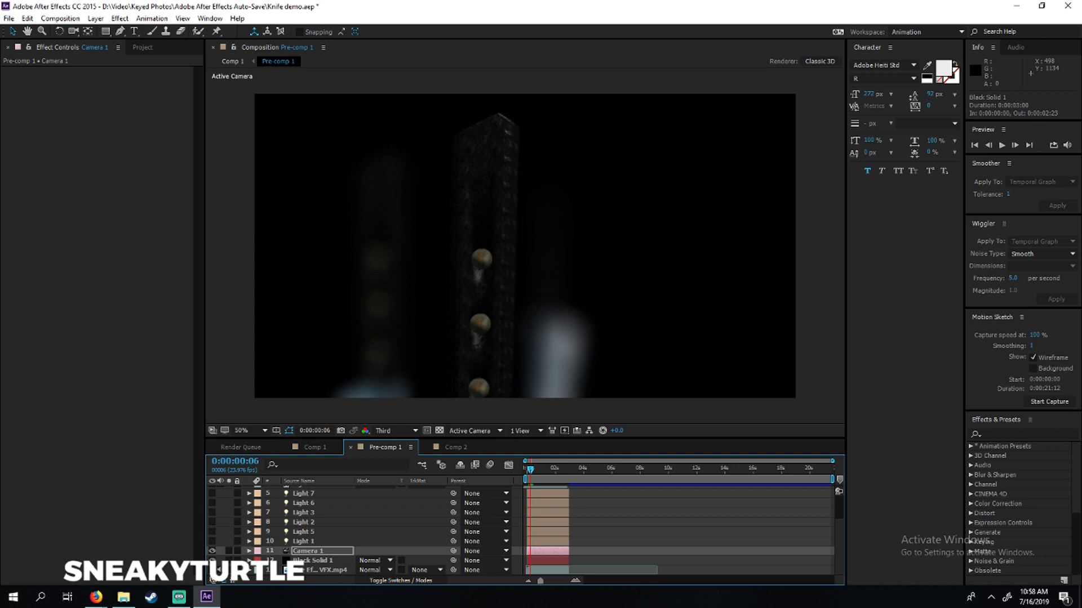
- Move to 0:00:01:03 and switch on Light 7 and Light 6
drag(534, 470, 543, 469)
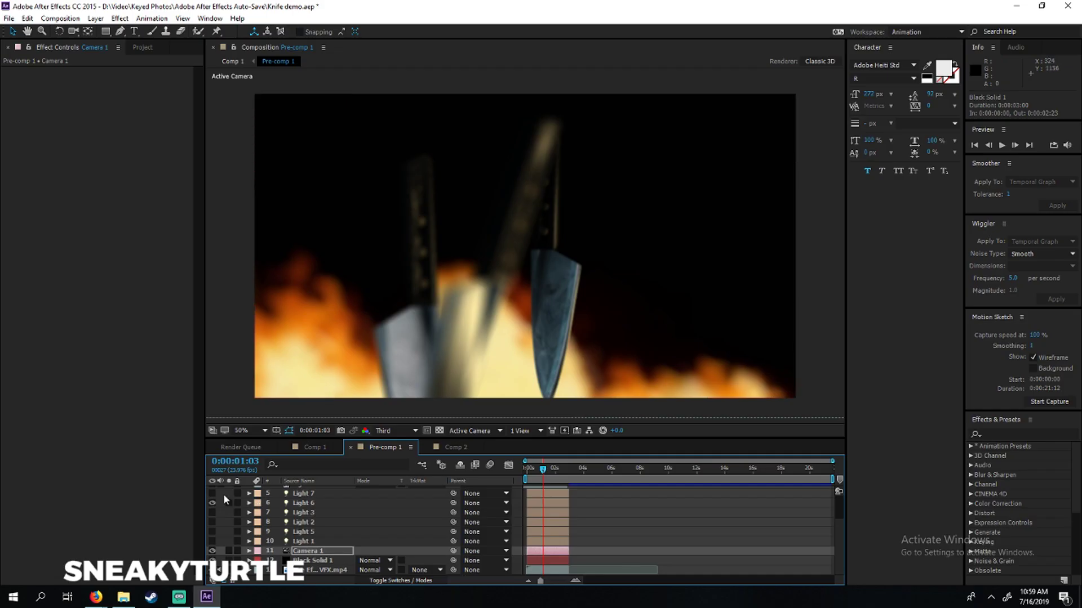
drag(212, 493, 211, 503)
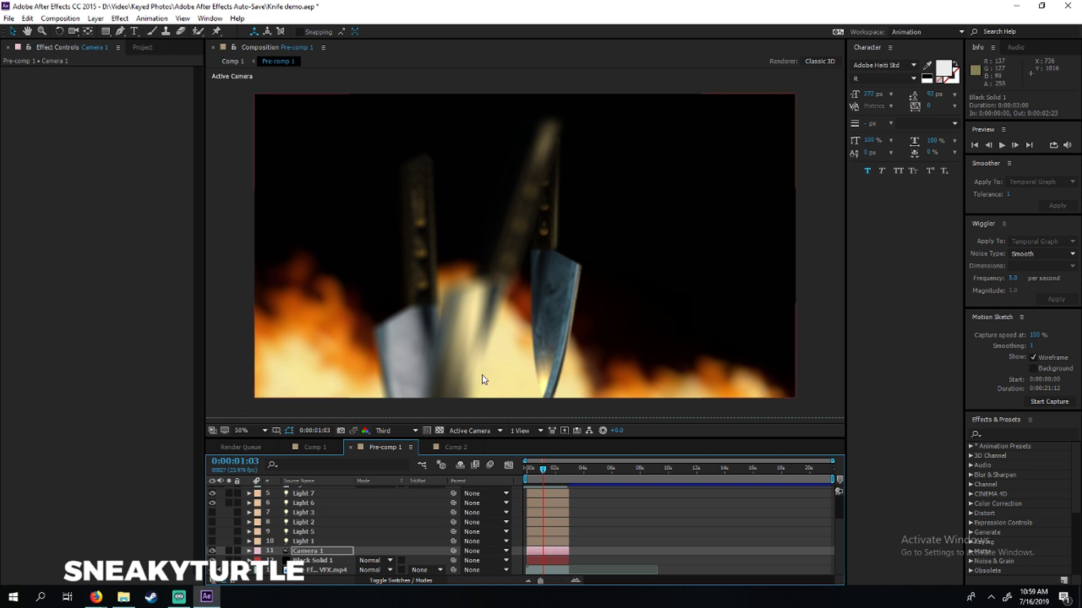
- Reset the view to 50%, return to 0:00:00:06, and switch off Lights 6 and 7
scroll(481, 383, down, 2)
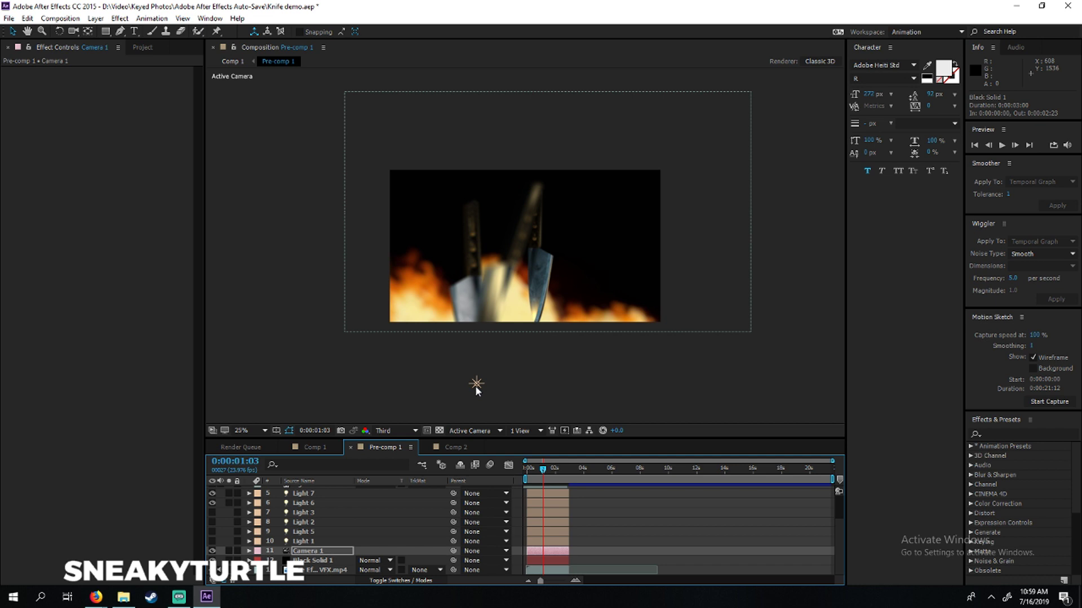
key(period)
key(period)
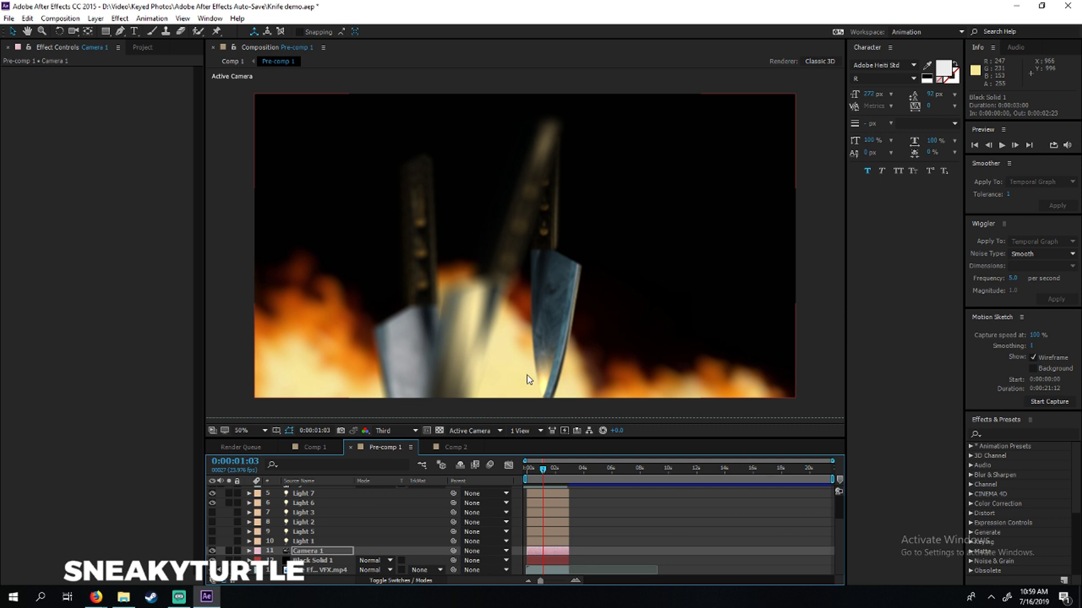
click(539, 471)
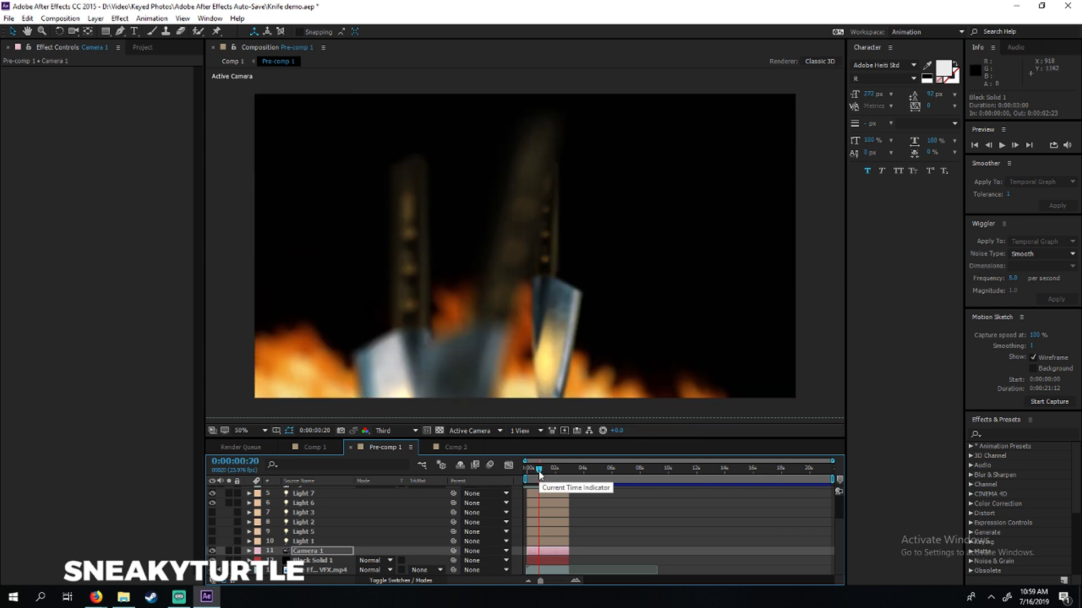
click(539, 471)
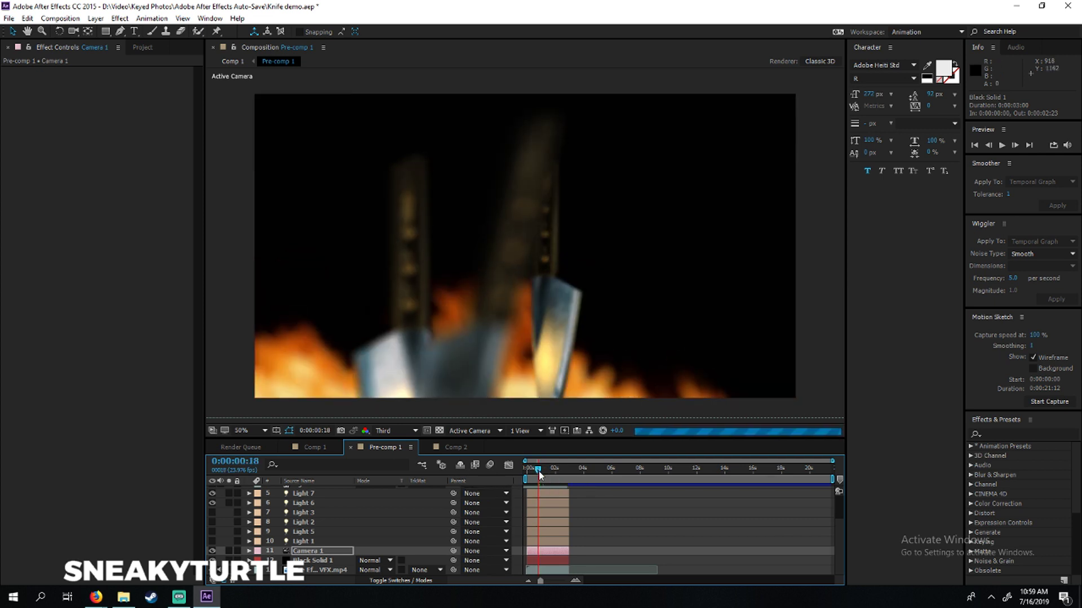
drag(539, 472, 531, 476)
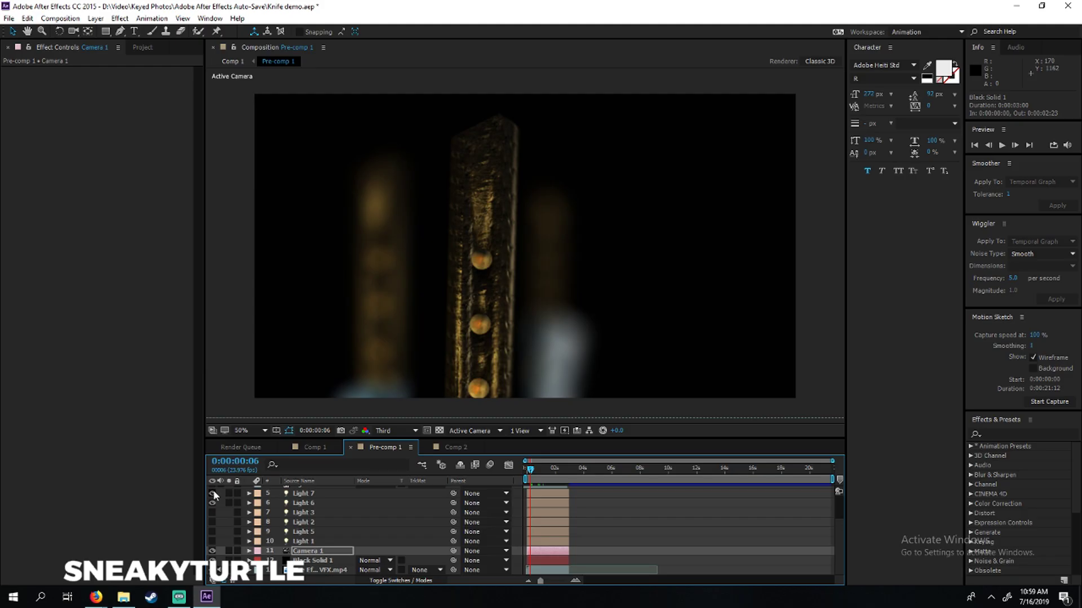
click(211, 503)
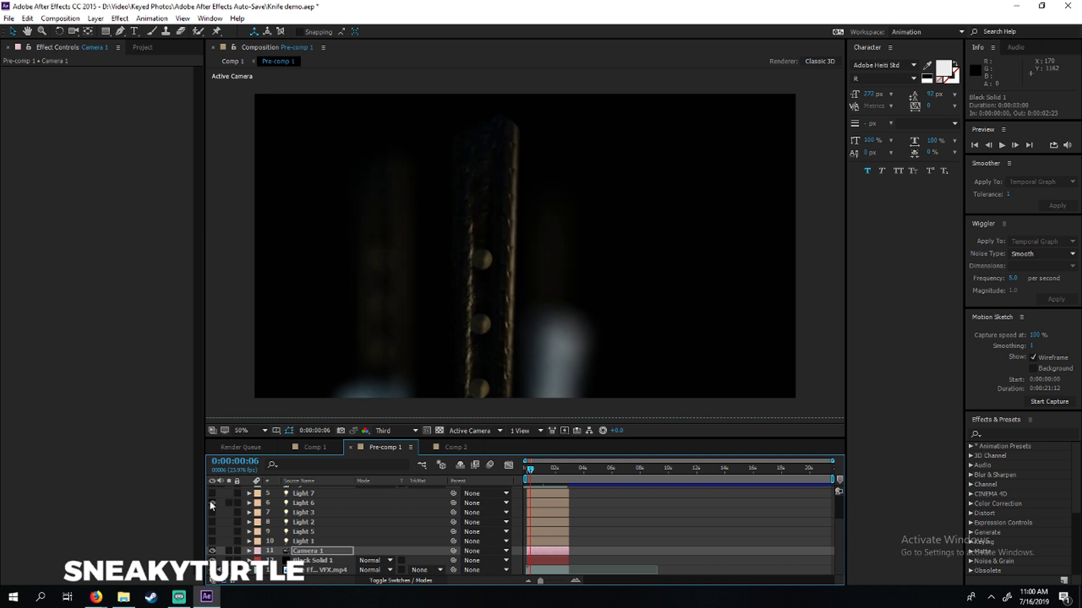
key(F2)
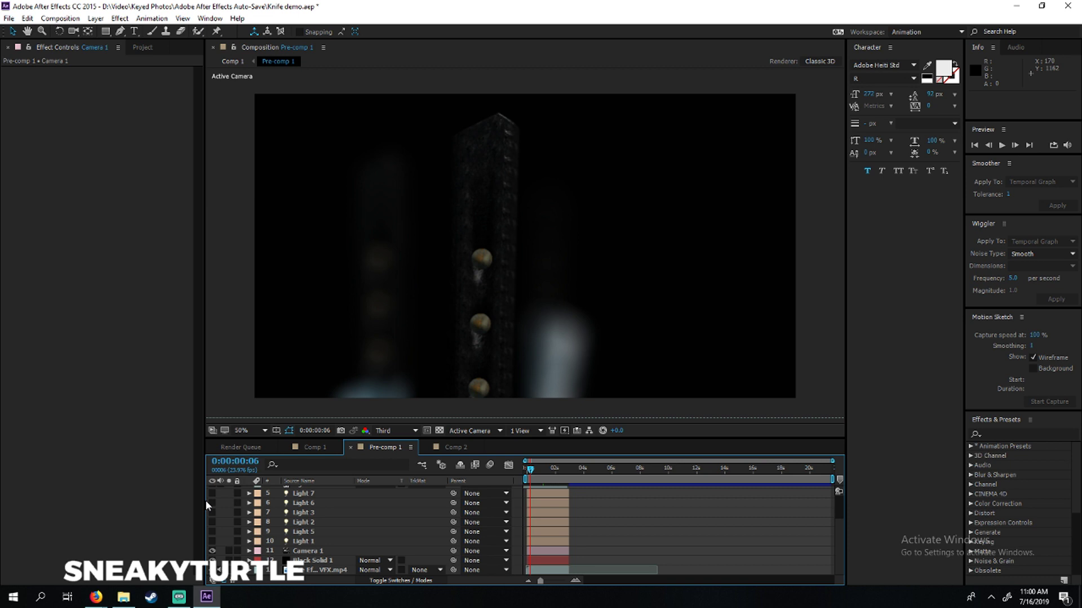
- Switch Lights 7 and 6 back on, plus the remaining lights including Light 5 and Light 1
drag(209, 503, 212, 493)
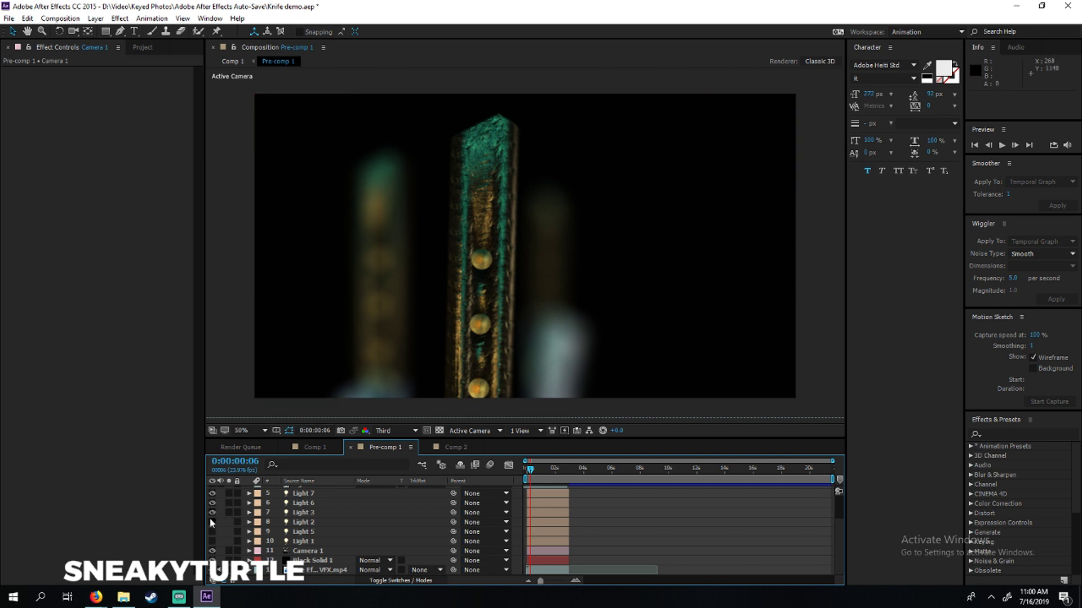
click(212, 523)
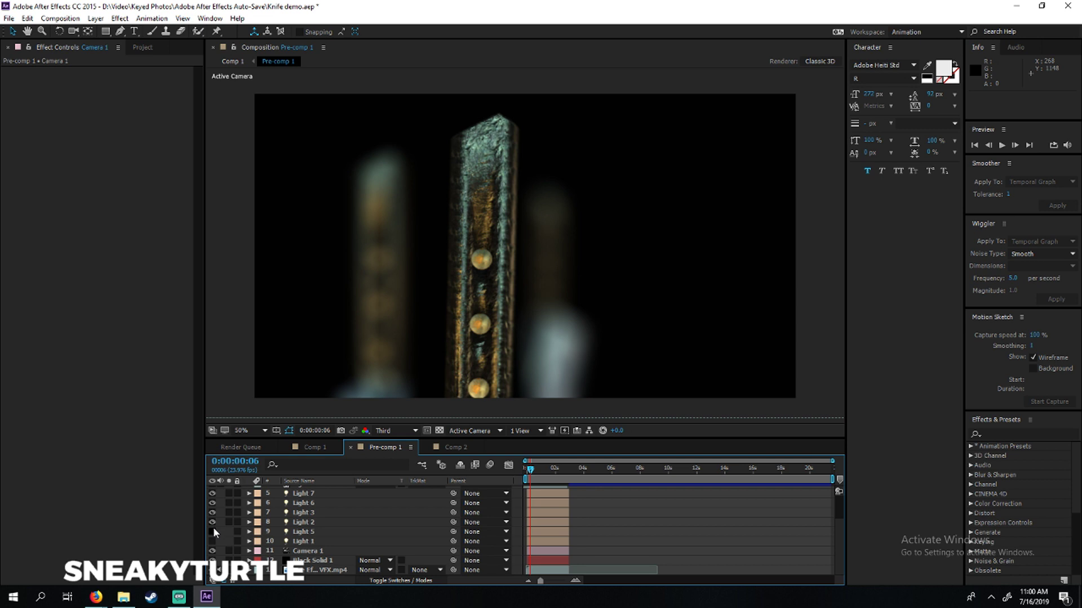
click(212, 531)
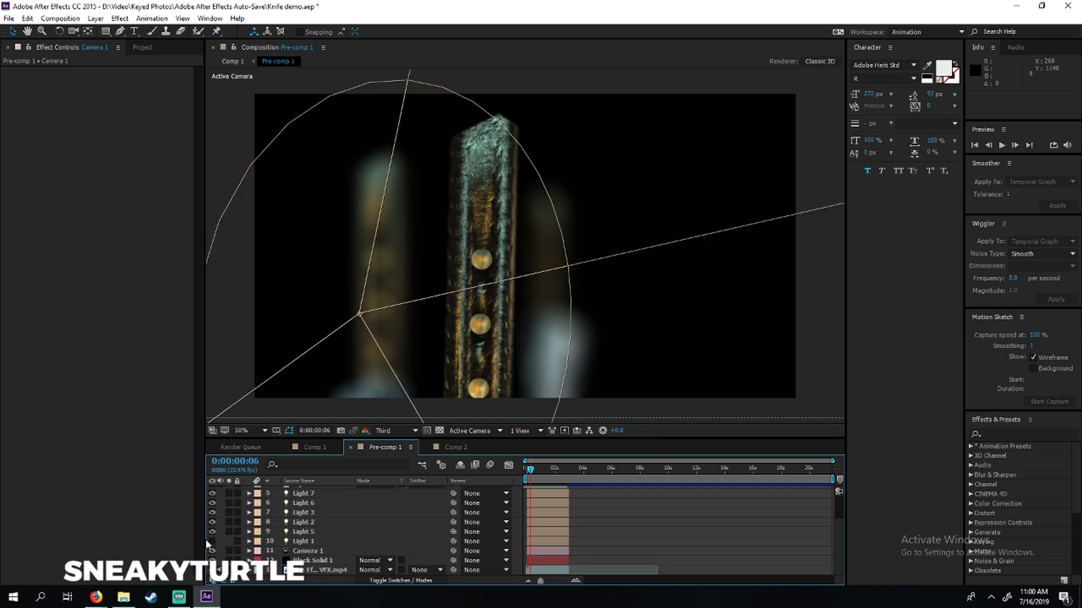
click(212, 541)
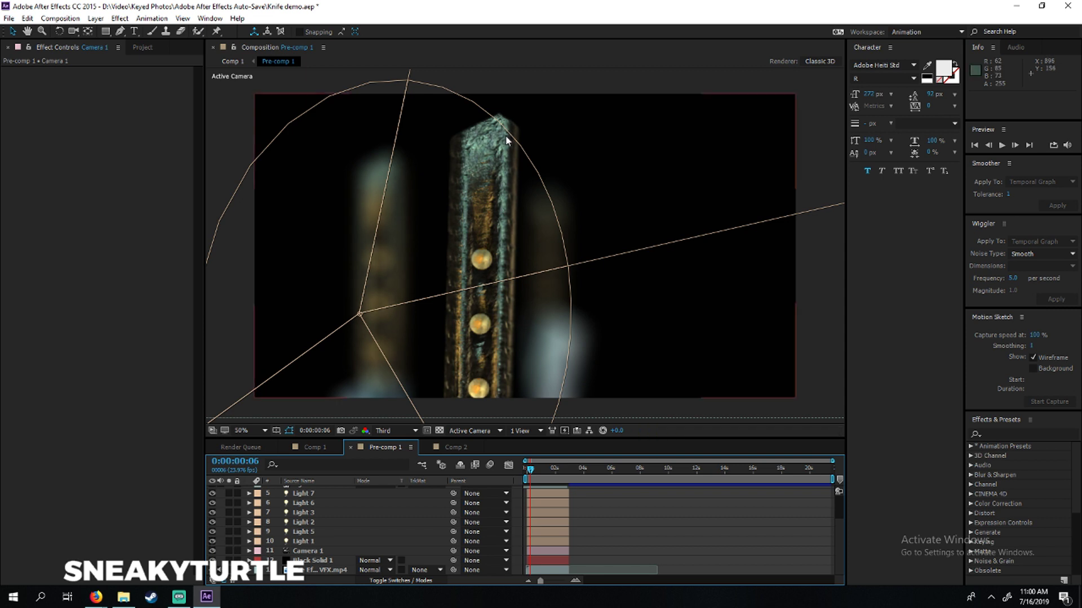
click(108, 339)
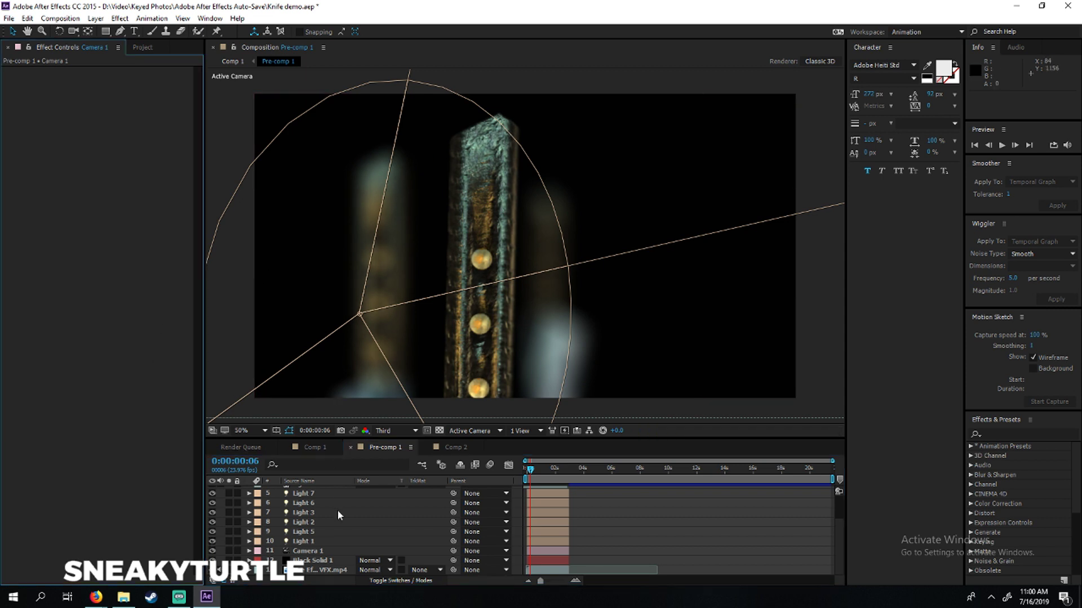
- Show the light-leak and lens-flare footage layers 4, 3 and 1 in Pre-comp 1
scroll(337, 510, up, 2)
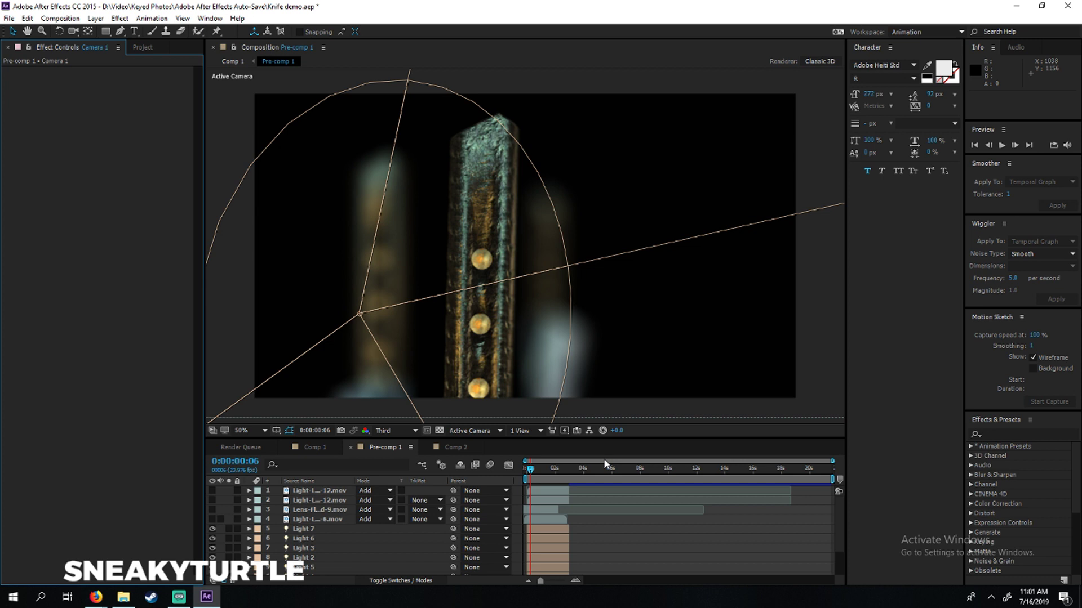
click(212, 520)
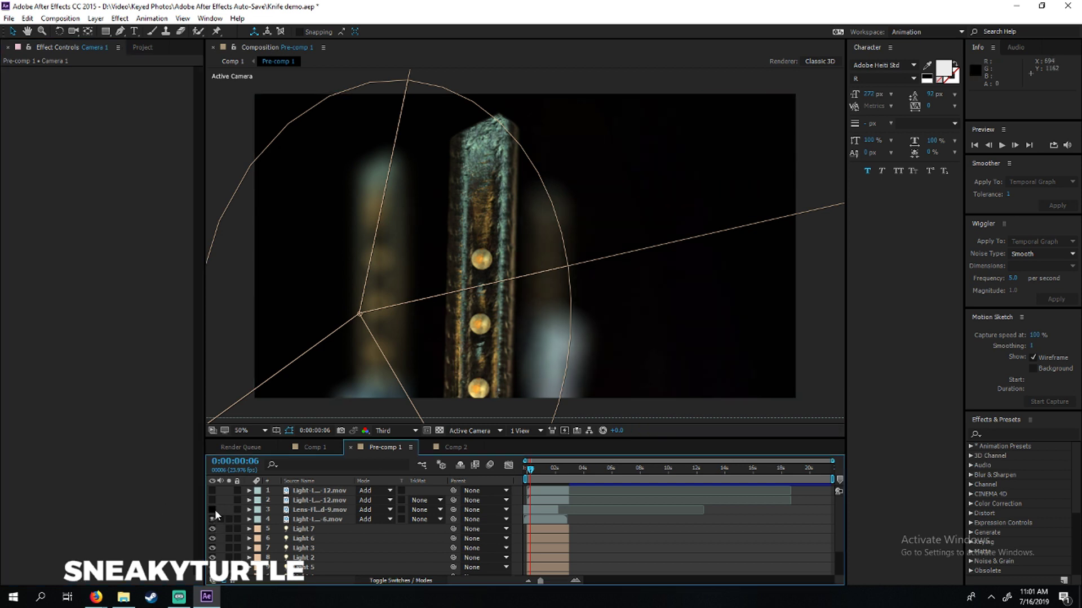
click(213, 509)
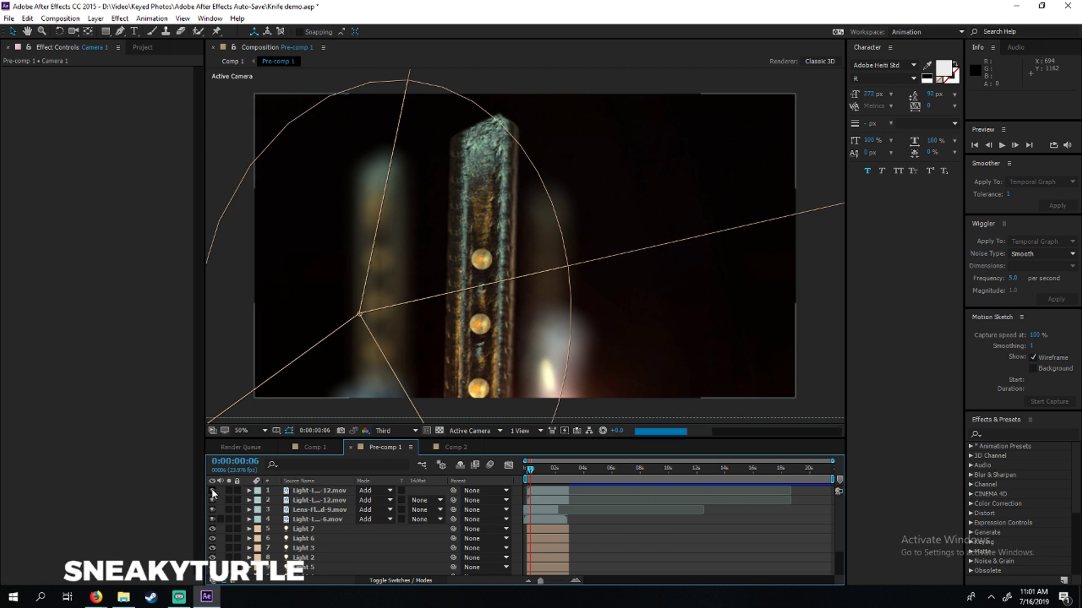
click(211, 491)
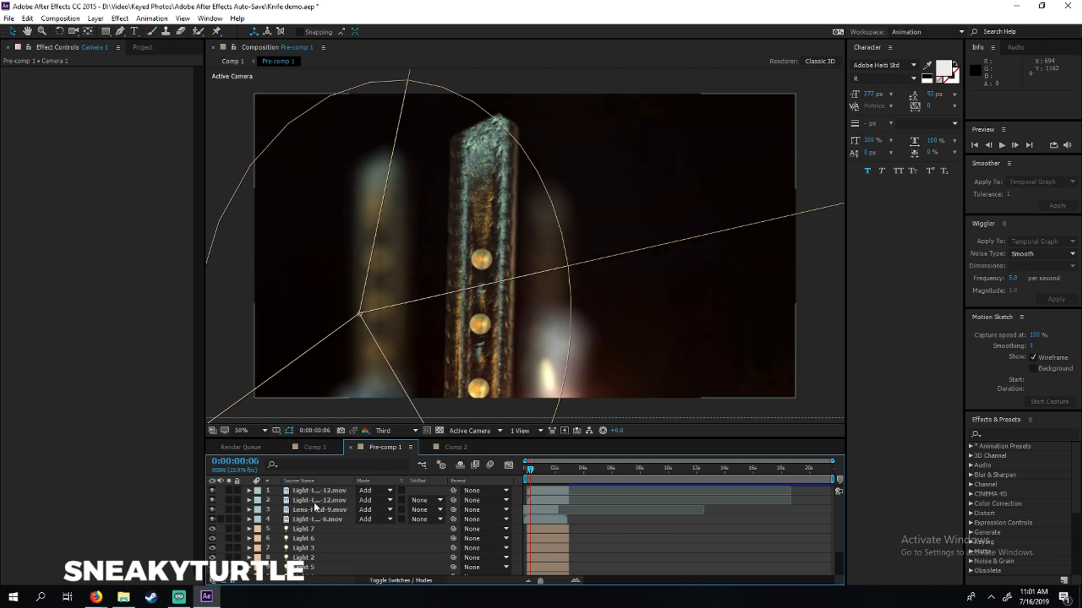
- In Comp 1, toggle layers 2 and 3 off and on to compare their glow
click(318, 446)
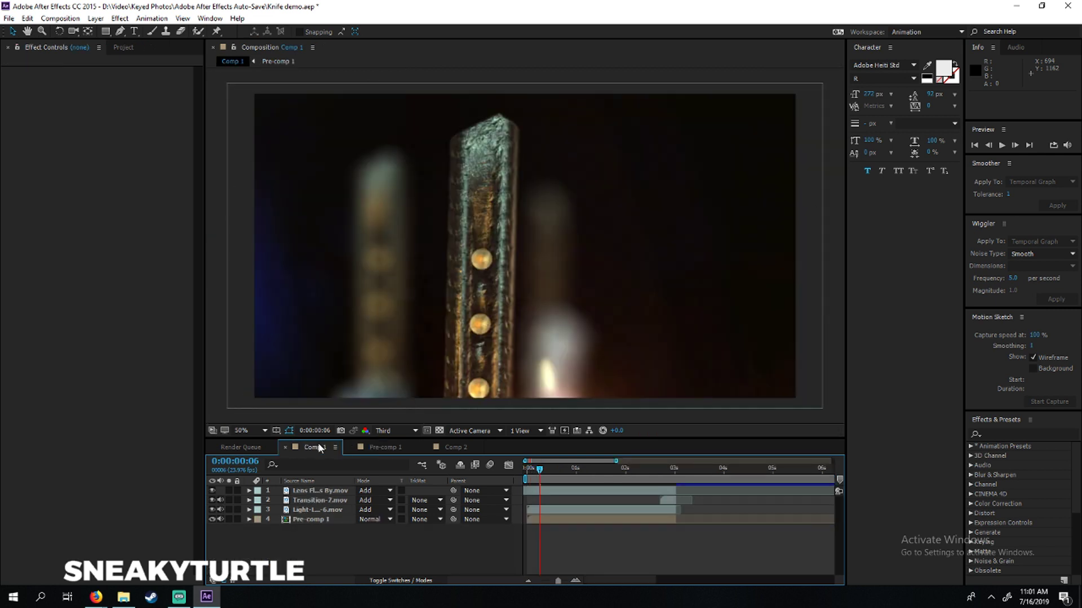
click(213, 510)
click(213, 500)
click(211, 490)
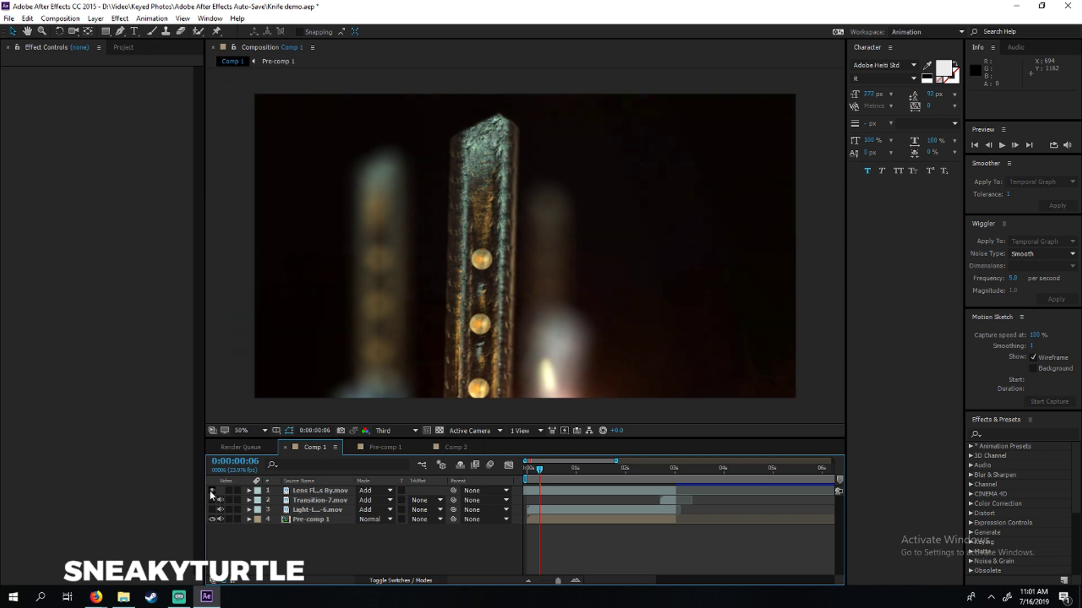
click(211, 490)
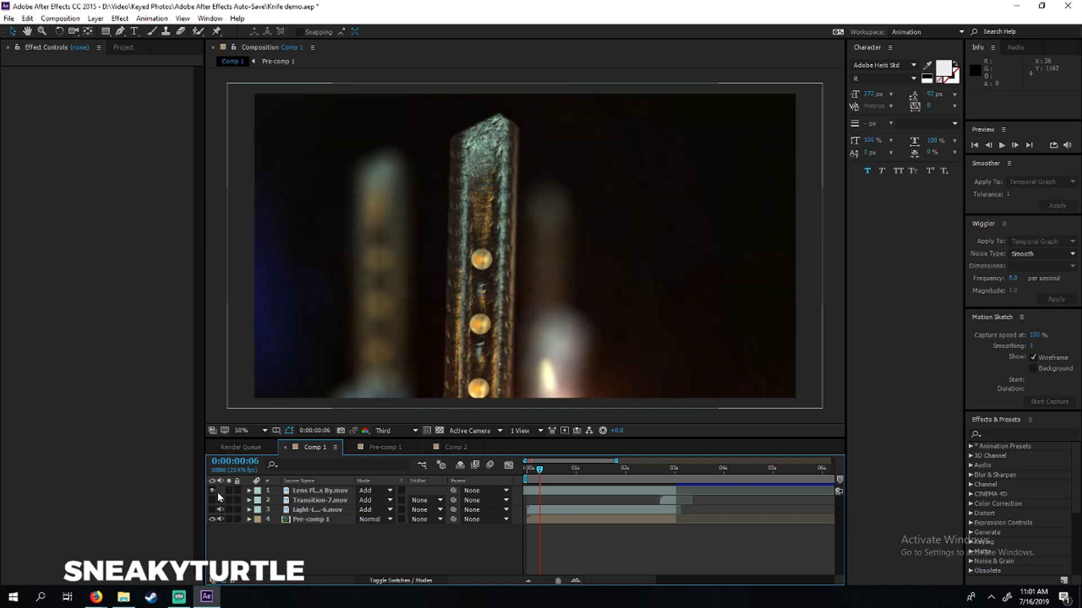
click(213, 510)
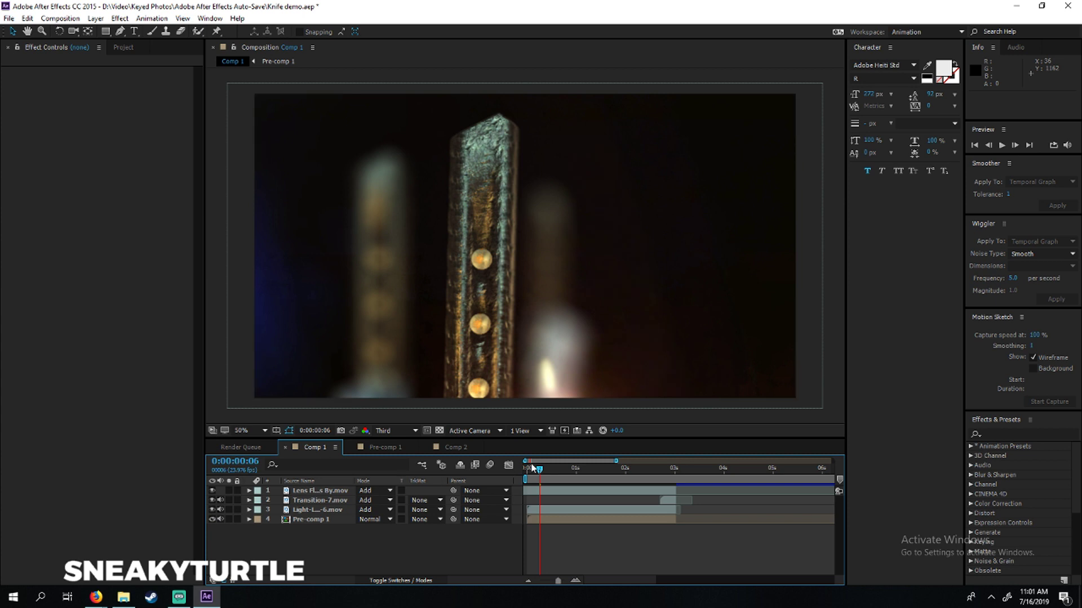
- Scrub from near the start forward to about one second as the knives rise through fire
click(530, 467)
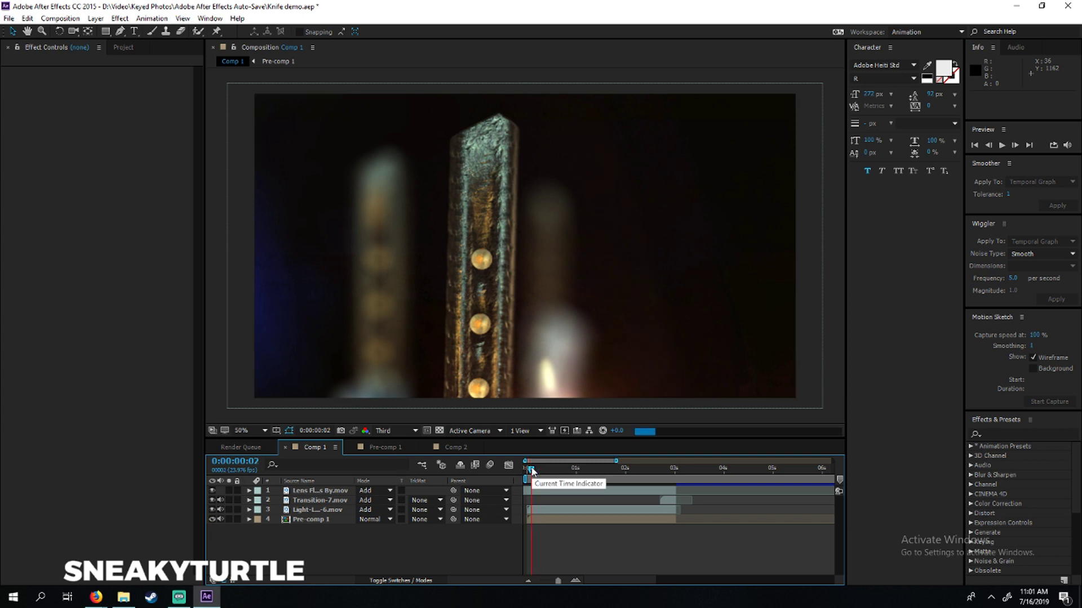
drag(530, 468, 553, 470)
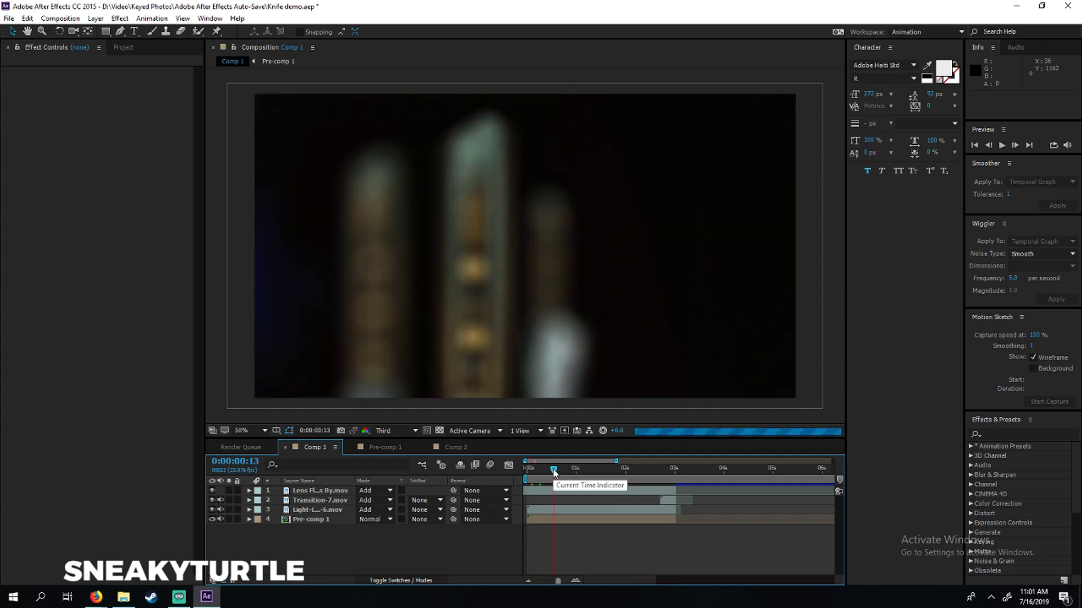
mouse_move(554, 472)
mouse_down()
mouse_move(560, 485)
mouse_move(564, 476)
mouse_up()
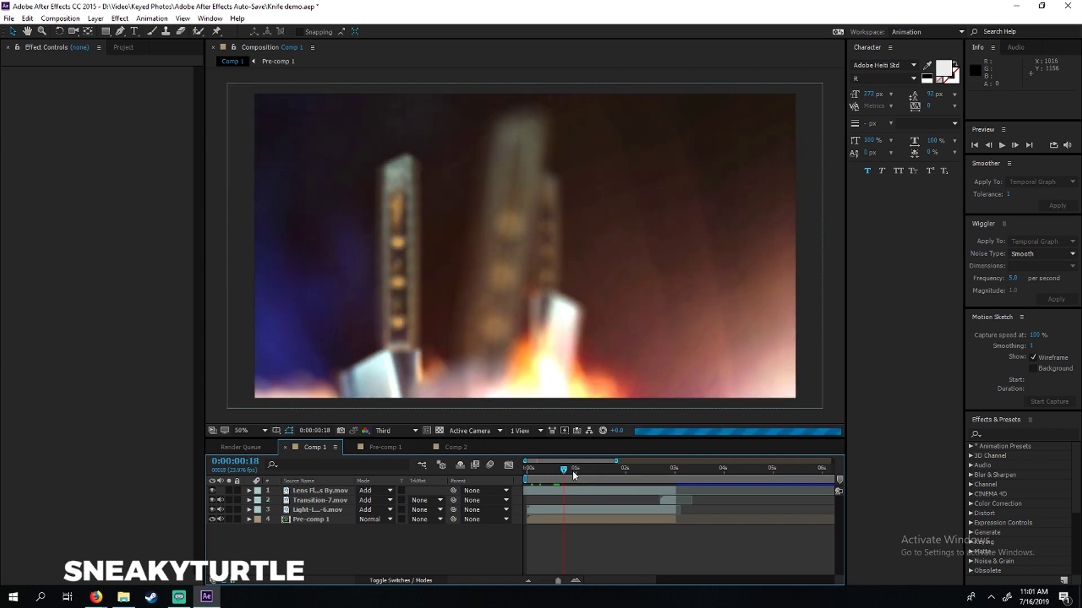
drag(573, 473, 601, 471)
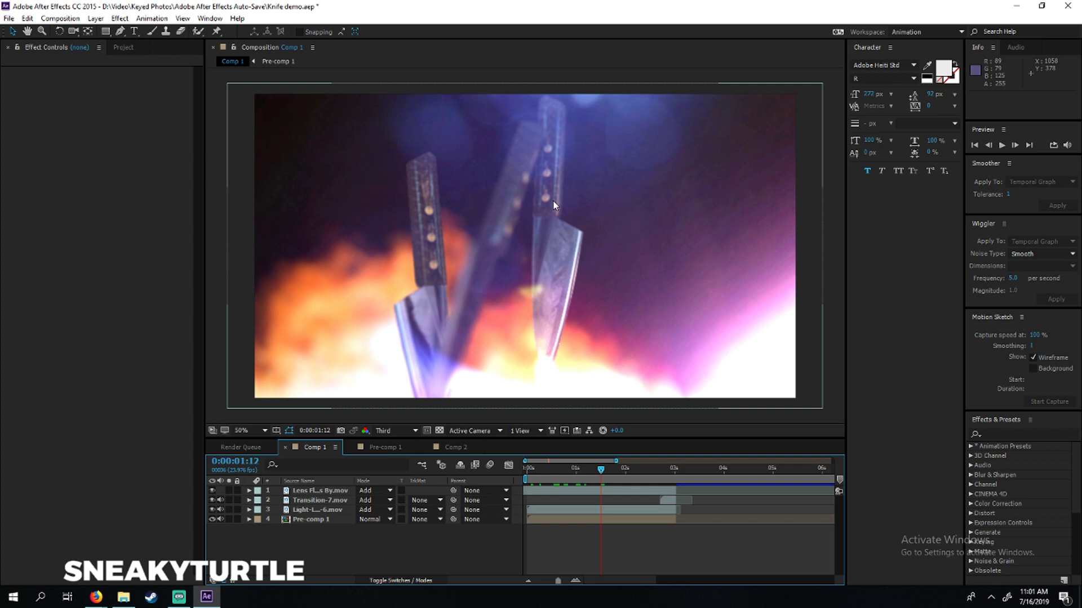
- Scrub Comp 1 through 0:00:02:06–0:00:02:22, then back to the blurred knives dropping into the fire
key(Page_Down)
key(Page_Down)
key(Page_Down)
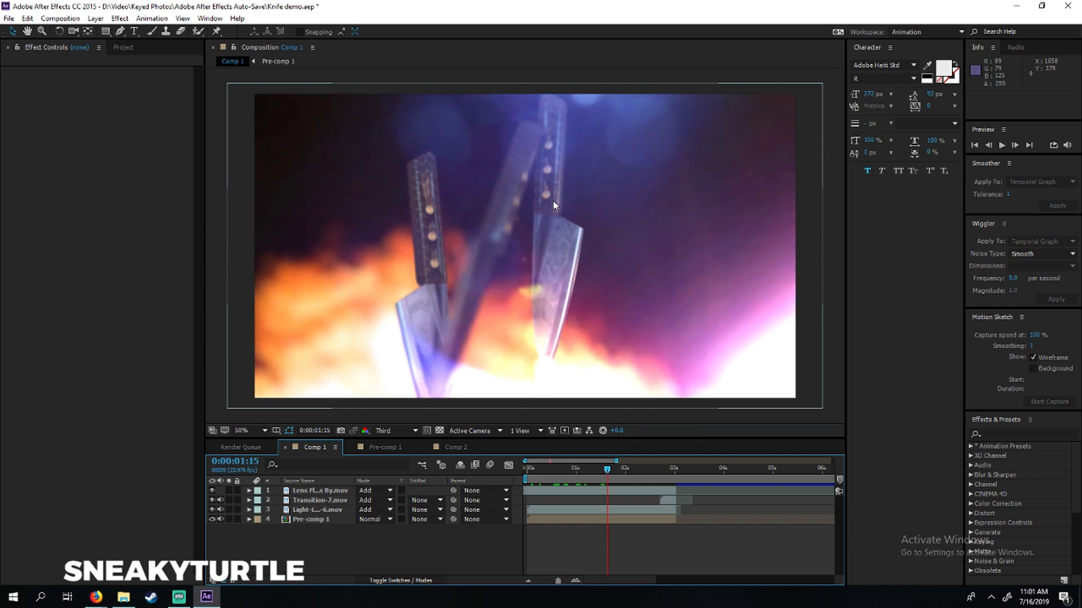
click(640, 469)
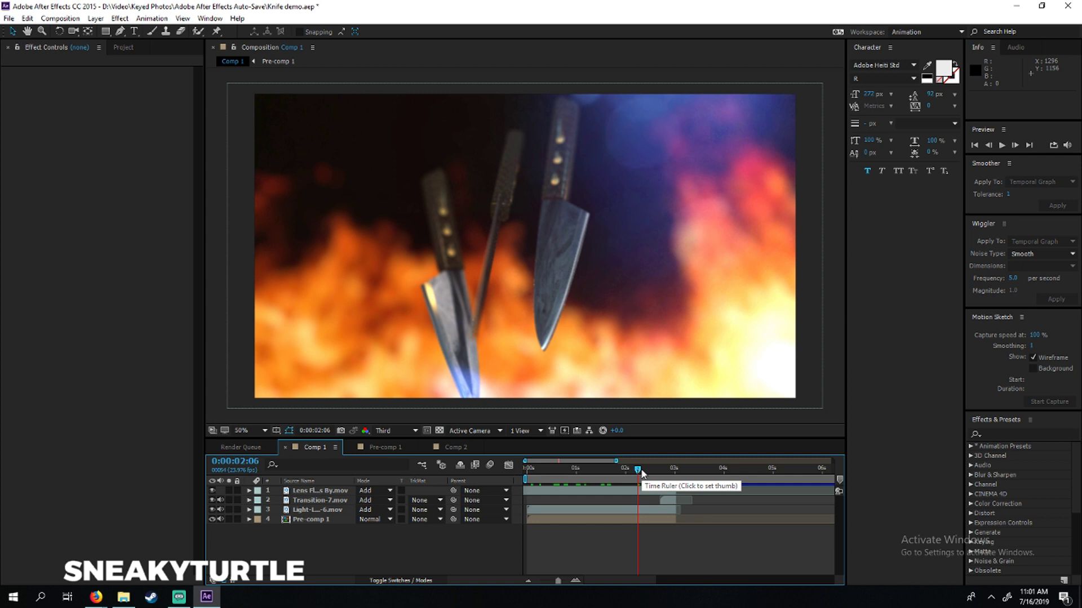
click(659, 471)
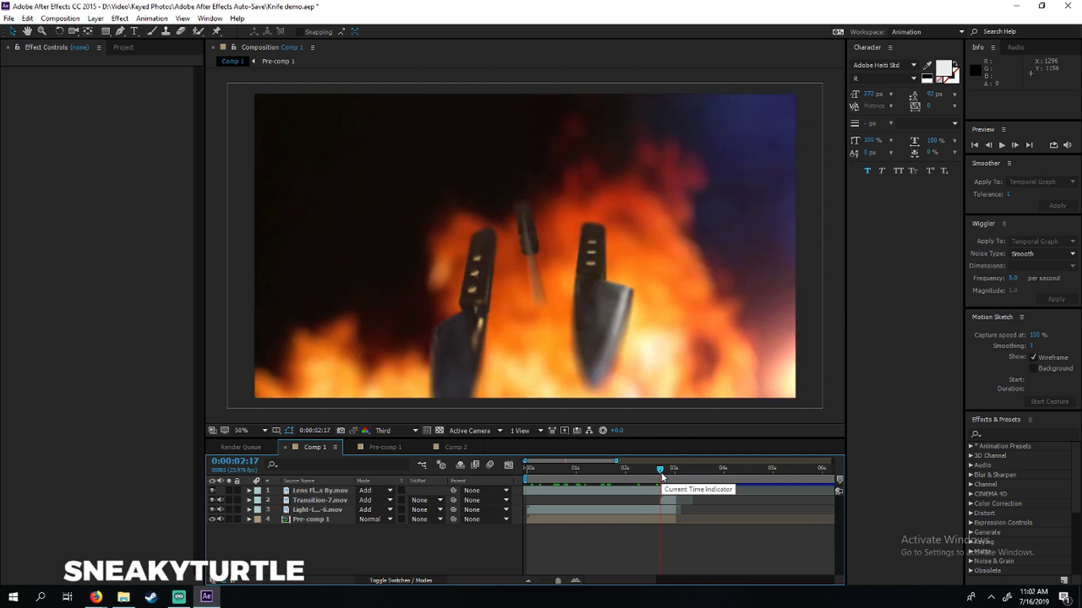
drag(664, 476, 672, 478)
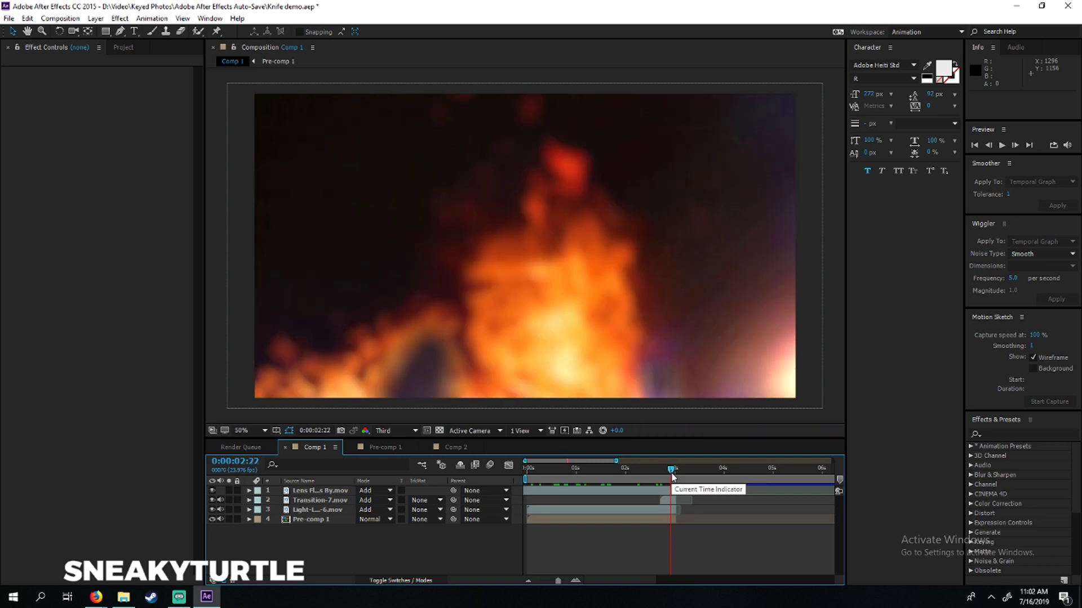
click(643, 478)
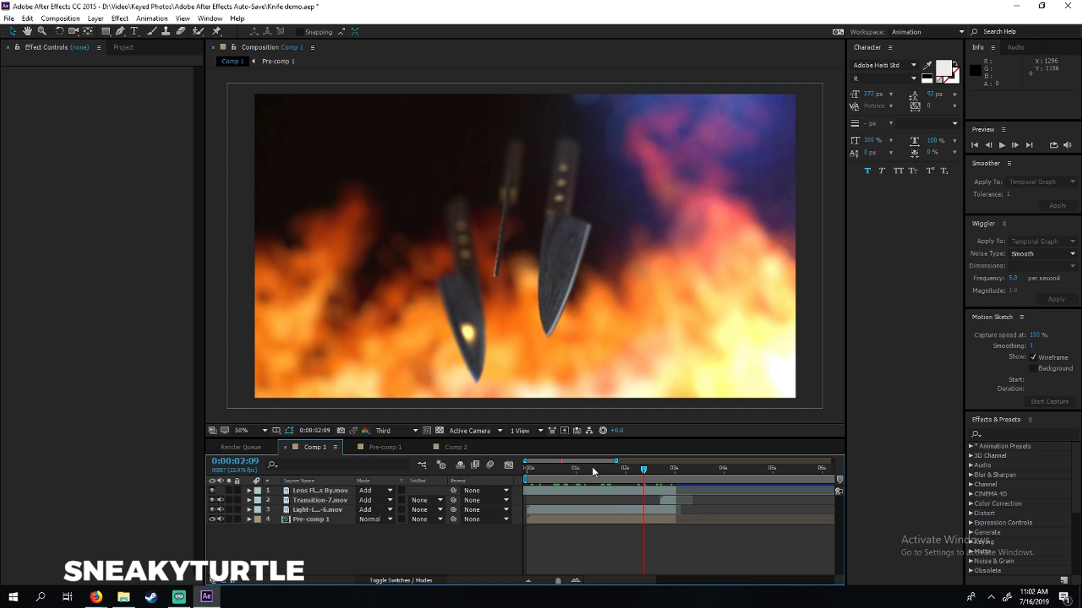
mouse_move(652, 470)
mouse_down()
mouse_move(622, 472)
mouse_move(650, 473)
mouse_up()
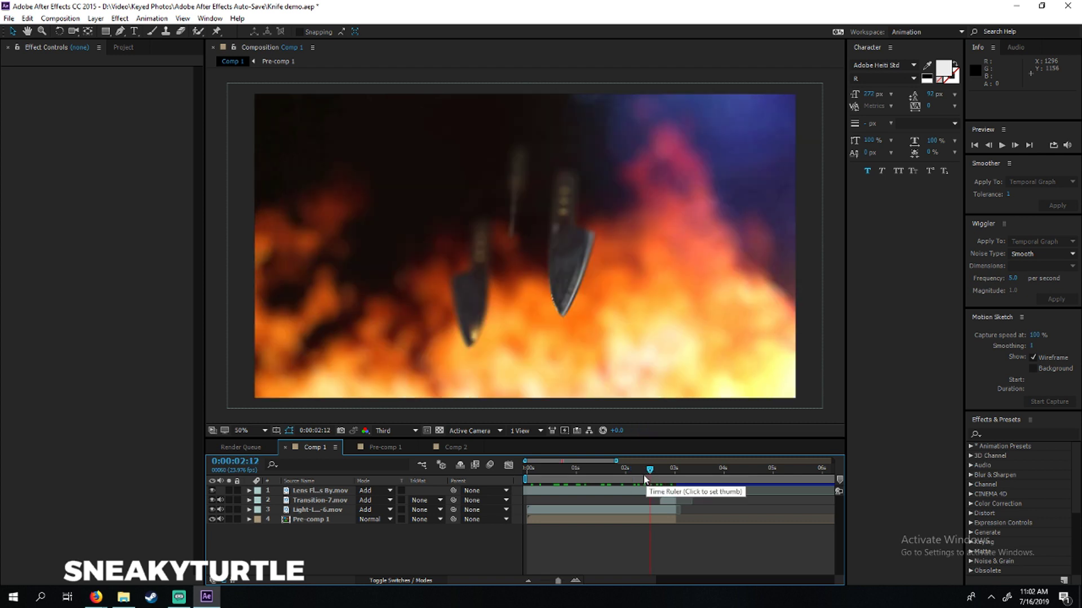